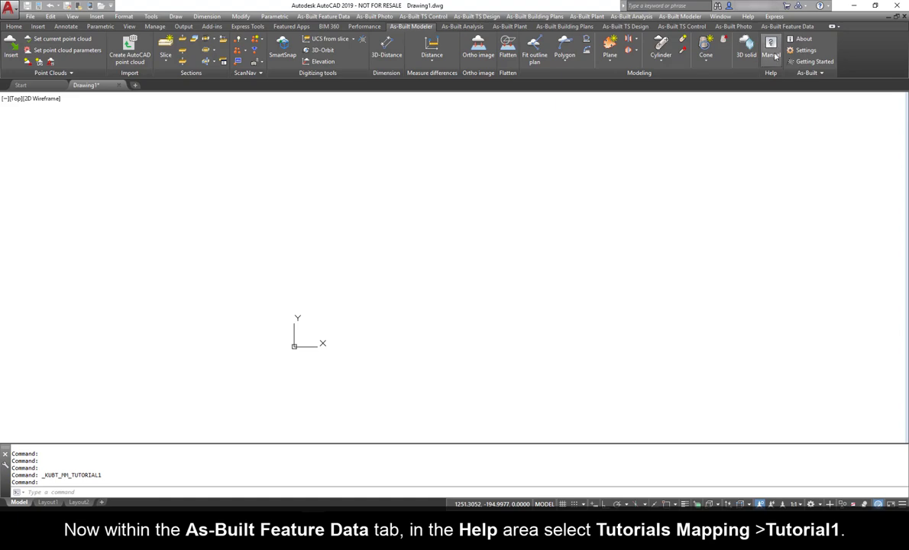
Step: Open the Tutorial1 mapping tutorial drawing from the As-Built Feature Data tools
left_click(787, 26)
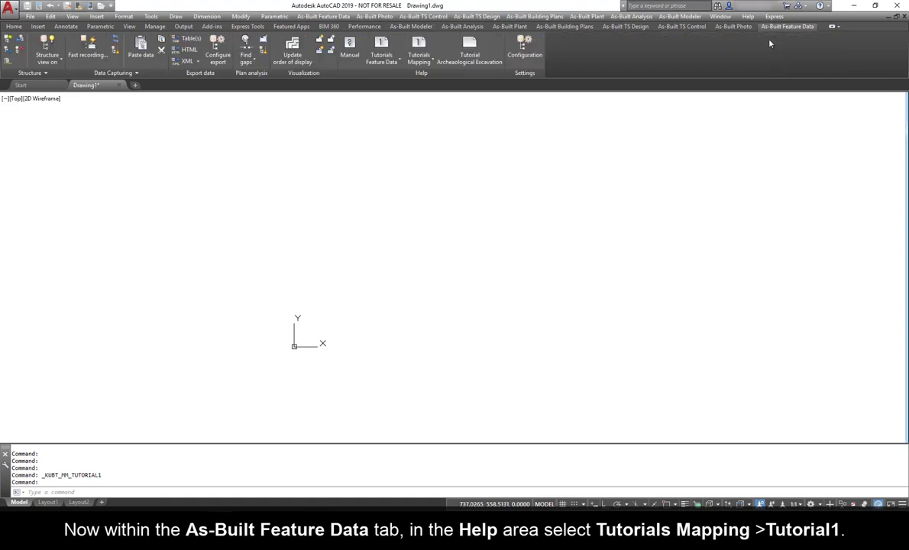
left_click(425, 62)
left_click(420, 80)
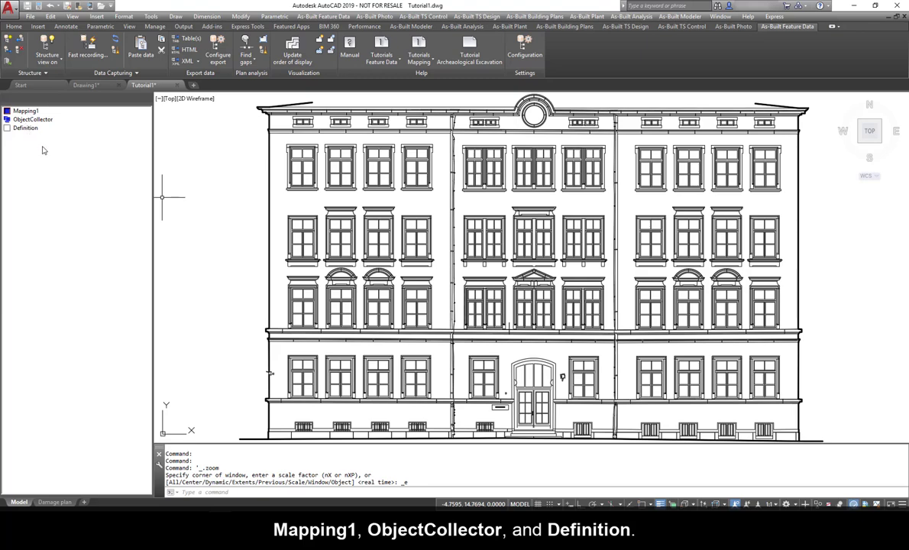
Step: Examine the Mapping1, ObjectCollector and Definition entries of the data structure
double_click(15, 112)
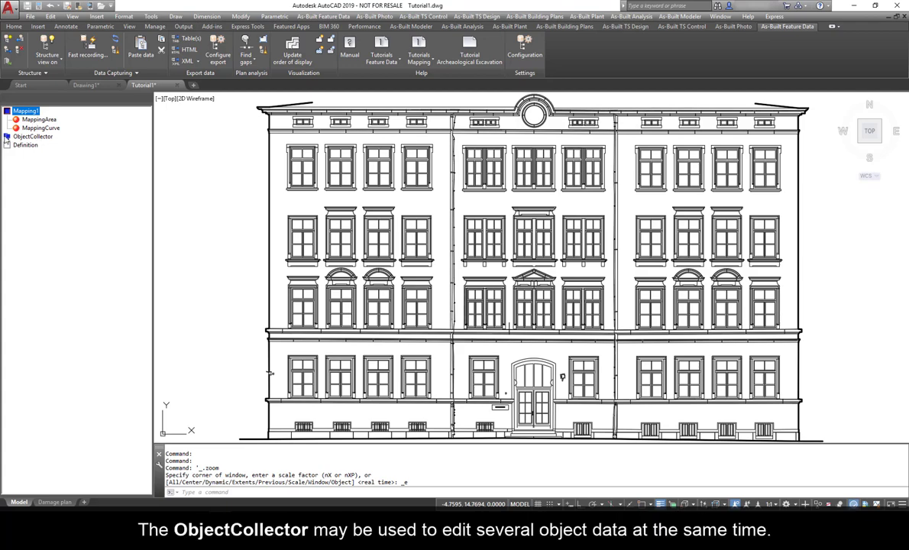
left_click(33, 137)
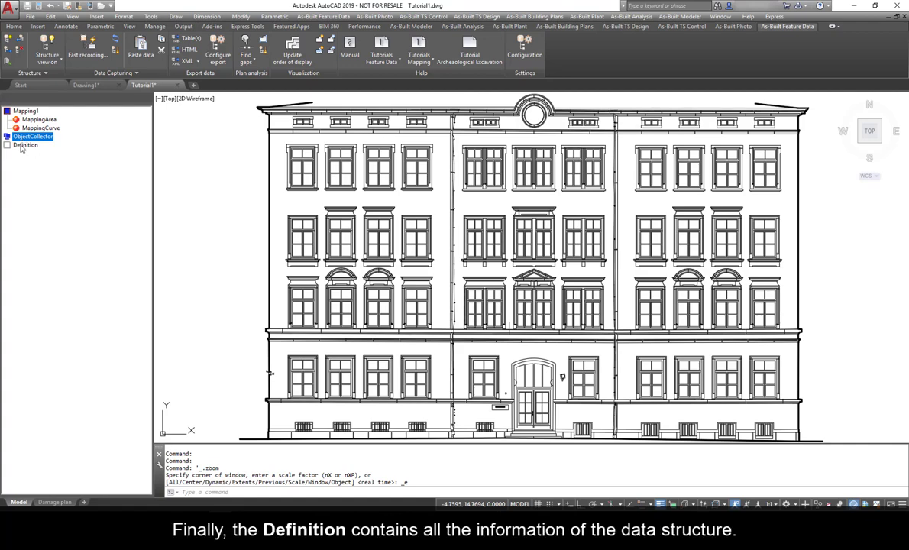
left_click(22, 146)
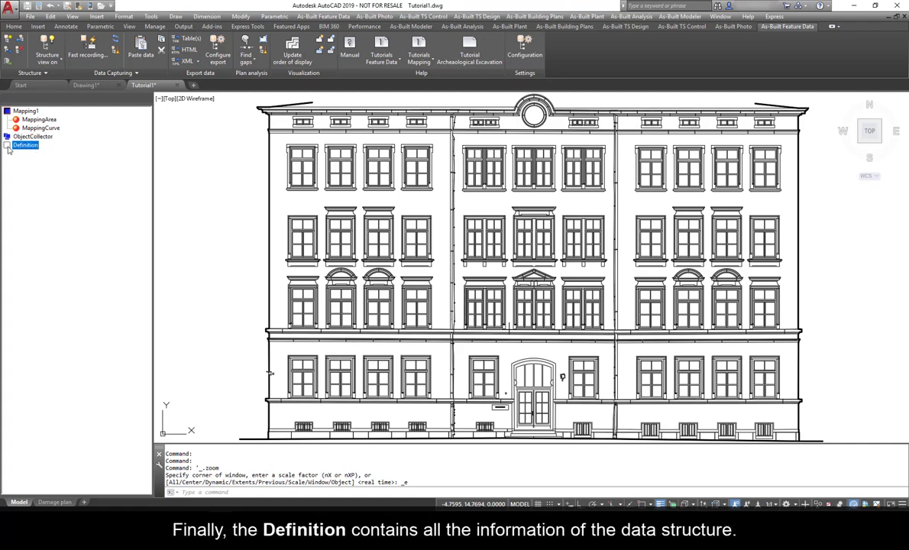
left_click(8, 146)
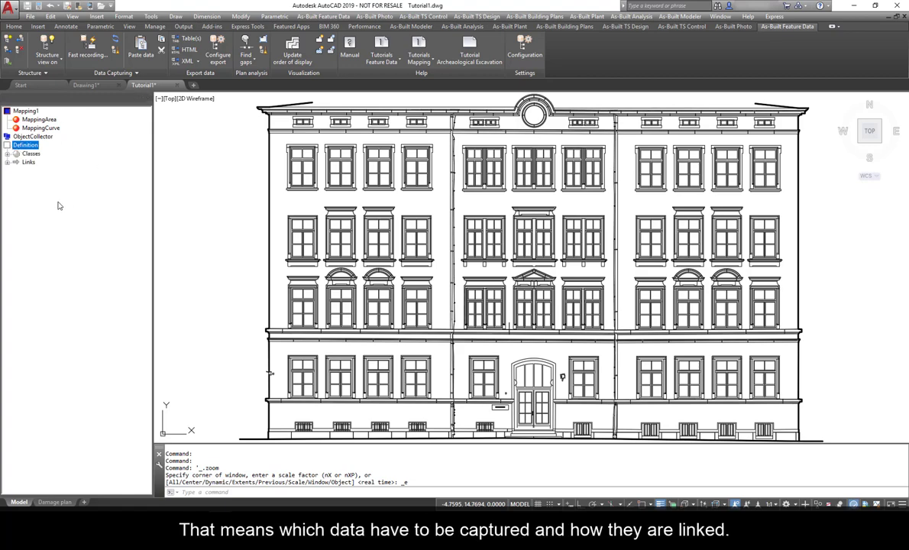
left_click(8, 145)
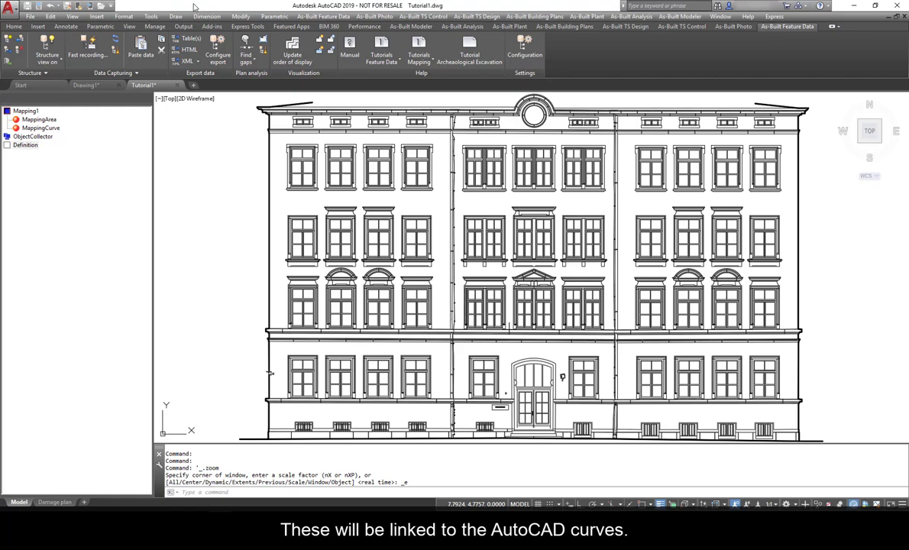
Step: Examine the base class and attributes of the MappingArea class in the Definition
double_click(10, 145)
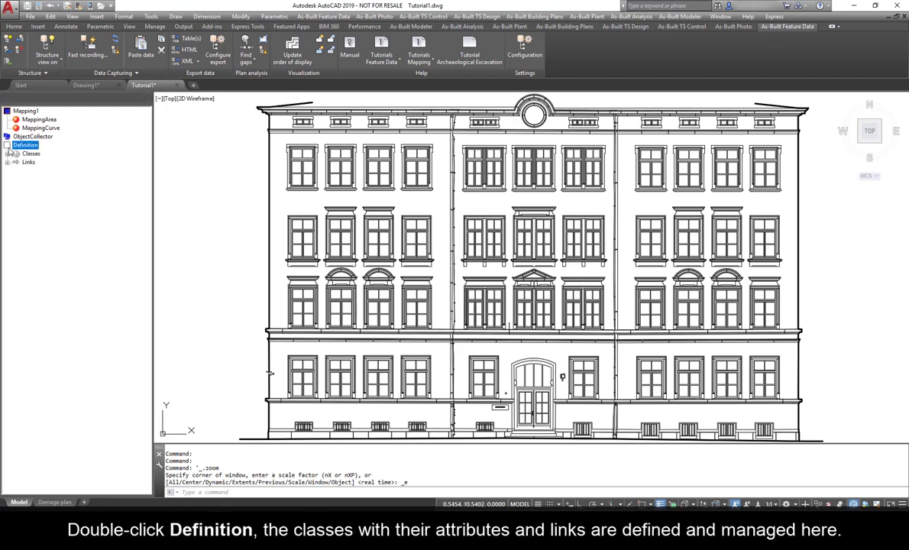
left_click(8, 154)
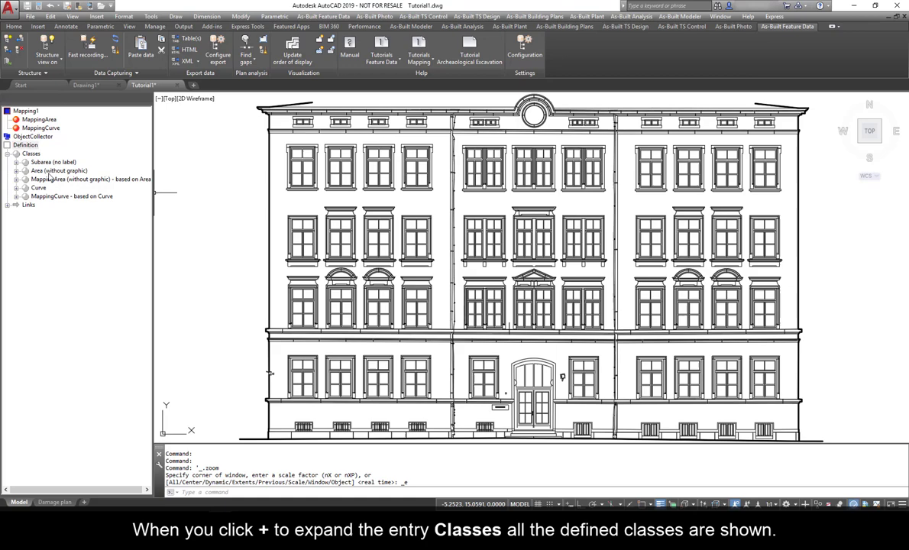
left_click(17, 180)
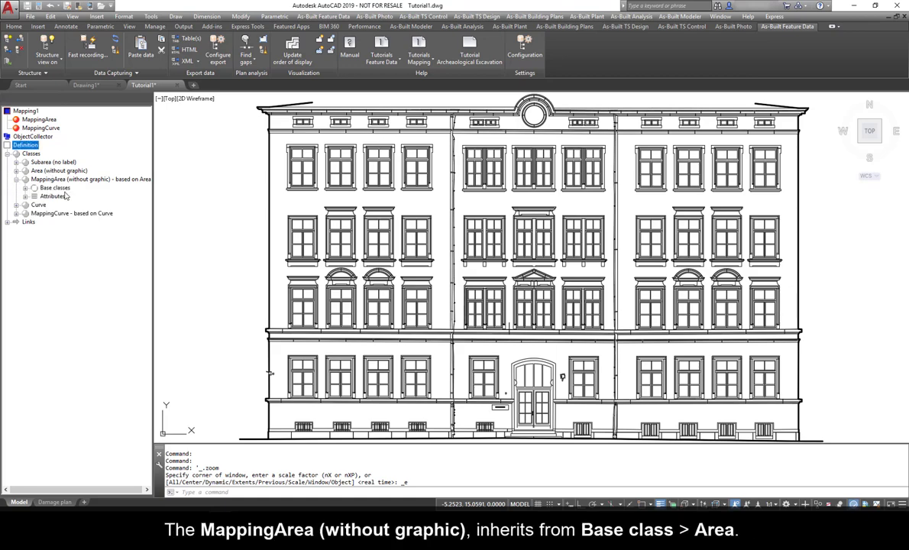
double_click(58, 187)
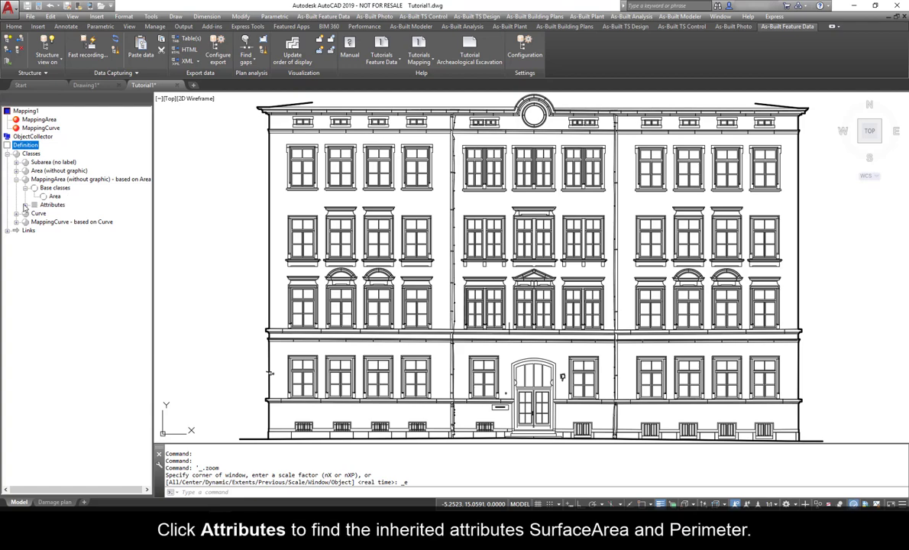
left_click(34, 204)
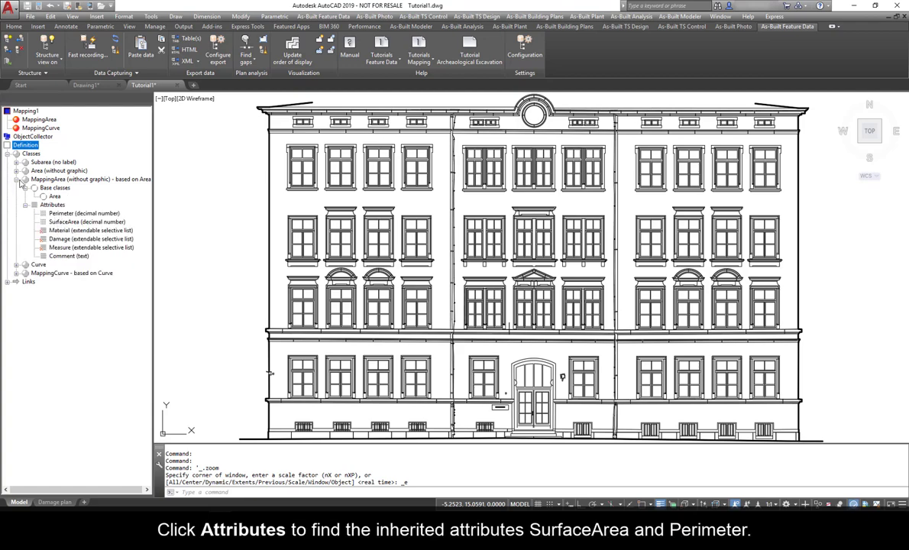
left_click(16, 179)
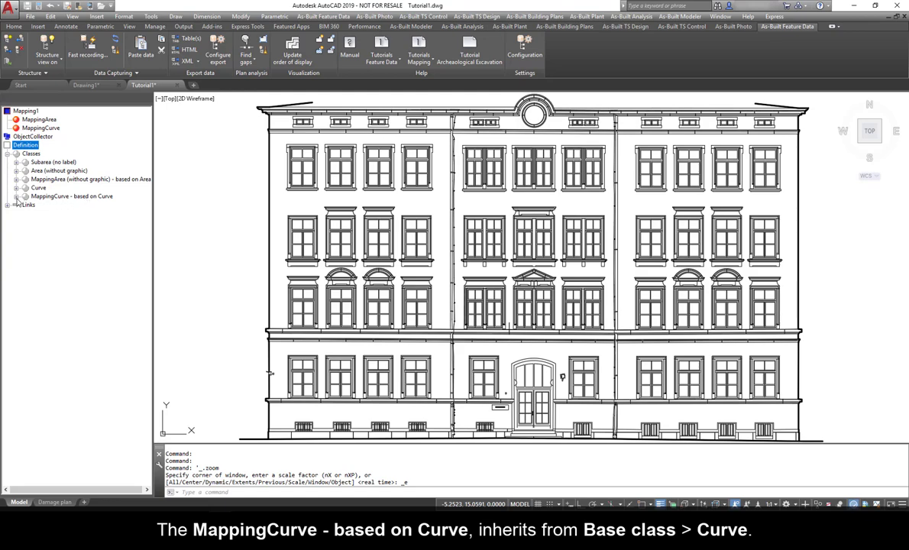
Step: Examine the base class and attributes of the MappingCurve class, and collapse the Definition again
left_click(16, 196)
left_click(25, 205)
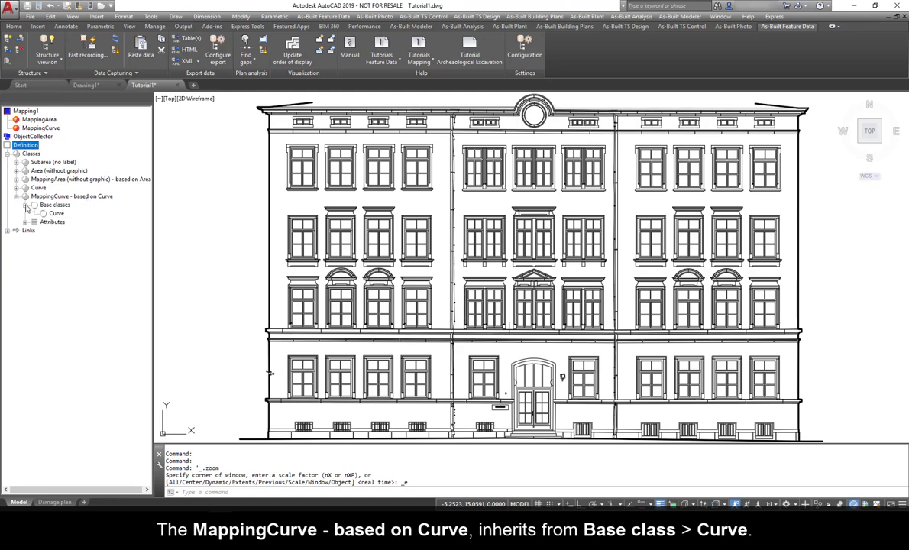
left_click(25, 222)
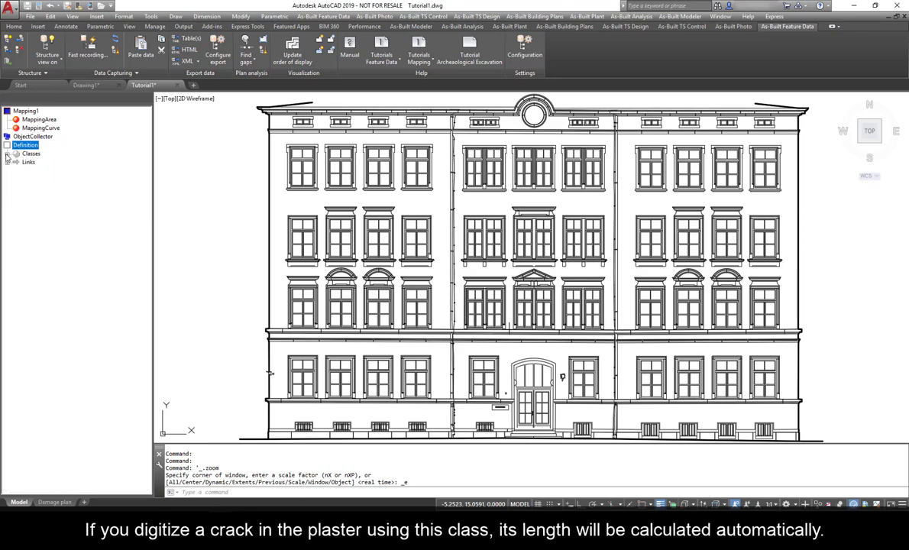
double_click(7, 145)
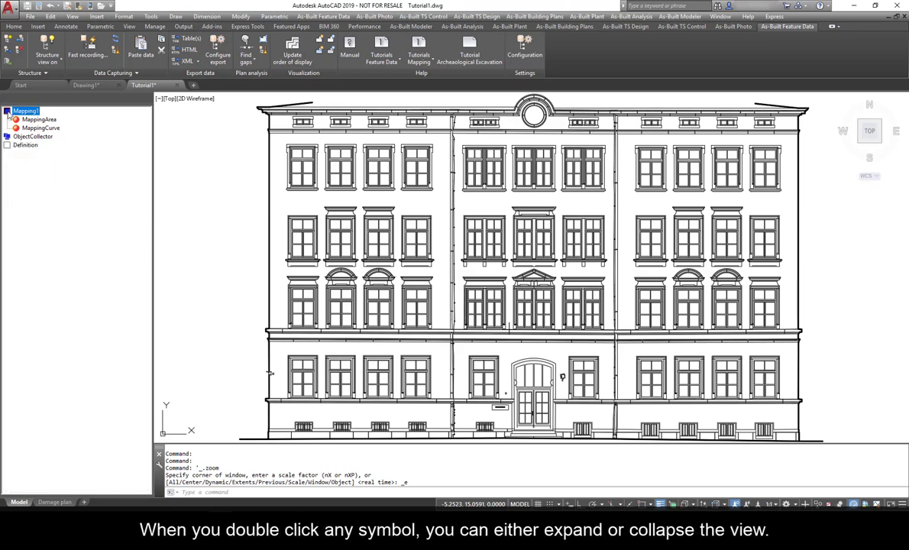
double_click(6, 111)
double_click(7, 111)
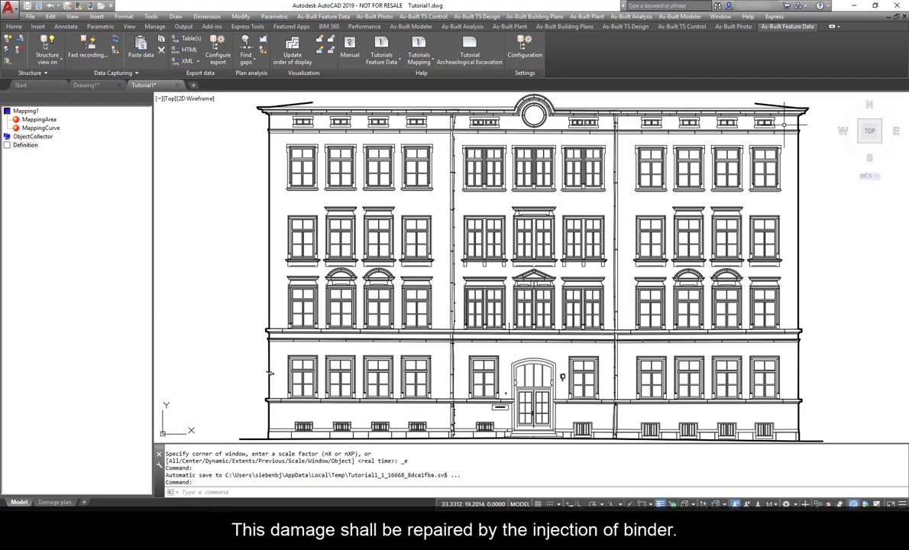
Step: Start adding a MappingArea with the Draw anew option, drawing straight segments for the boundary's upper-left edge on the wall beside the upper-right attic window
scroll(784, 122, "up", 8)
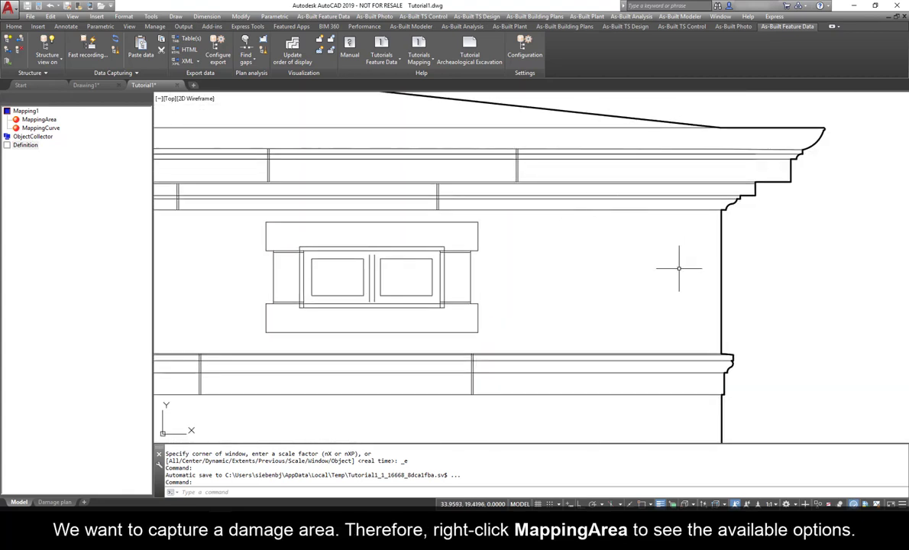
right_click(41, 120)
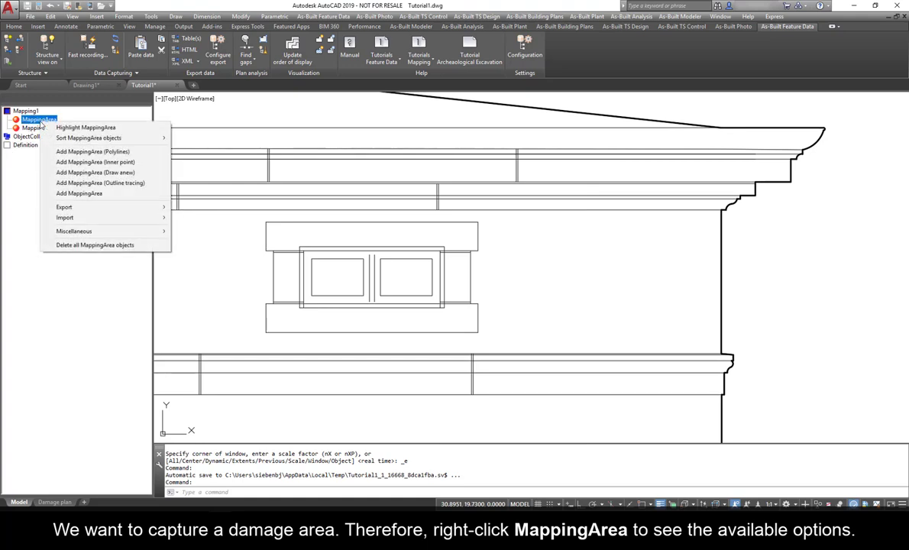
left_click(74, 175)
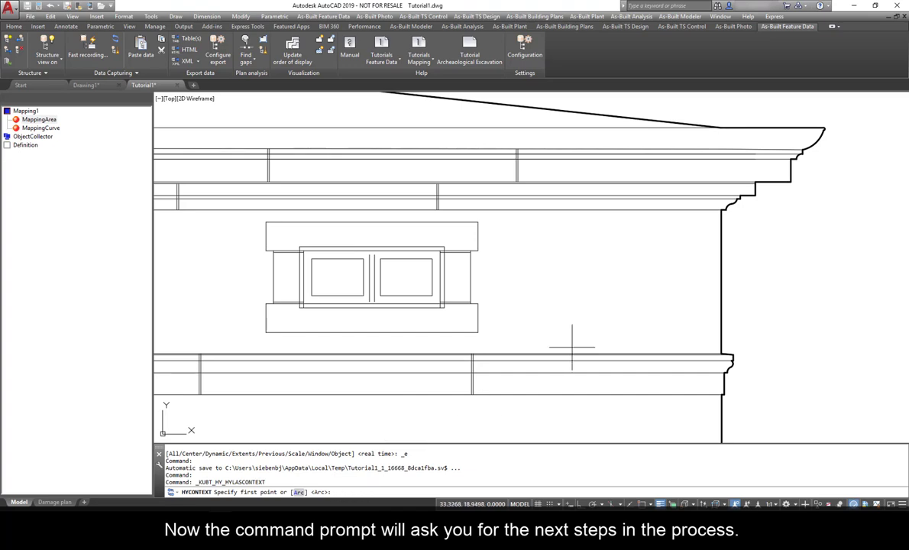
left_click(534, 249)
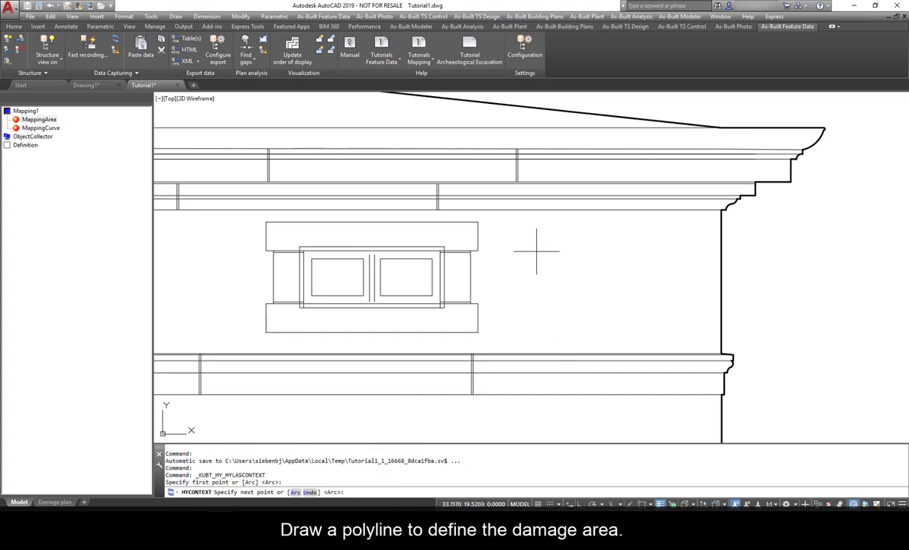
left_click(549, 243)
left_click(560, 235)
left_click(569, 231)
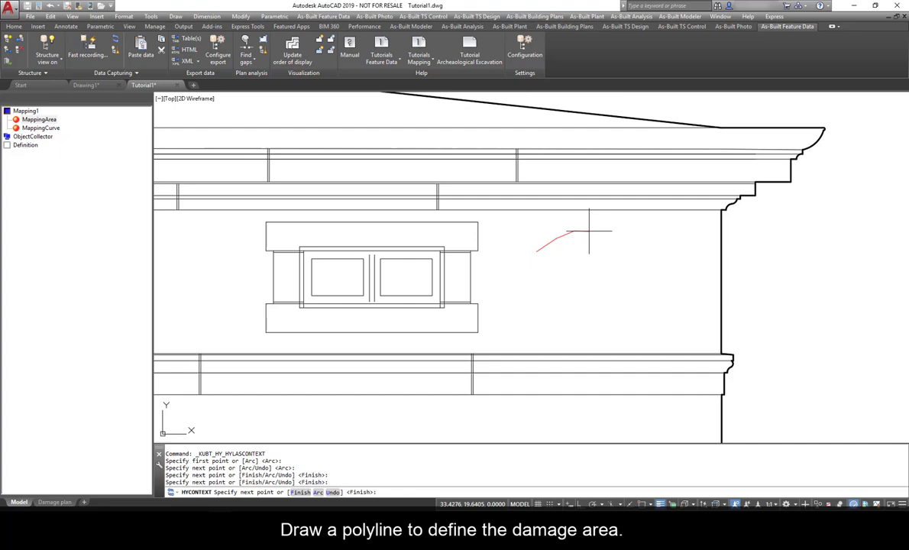
Step: Continue the damage boundary with an arc around its right side and straight line segments along its lower edge
right_click(588, 231)
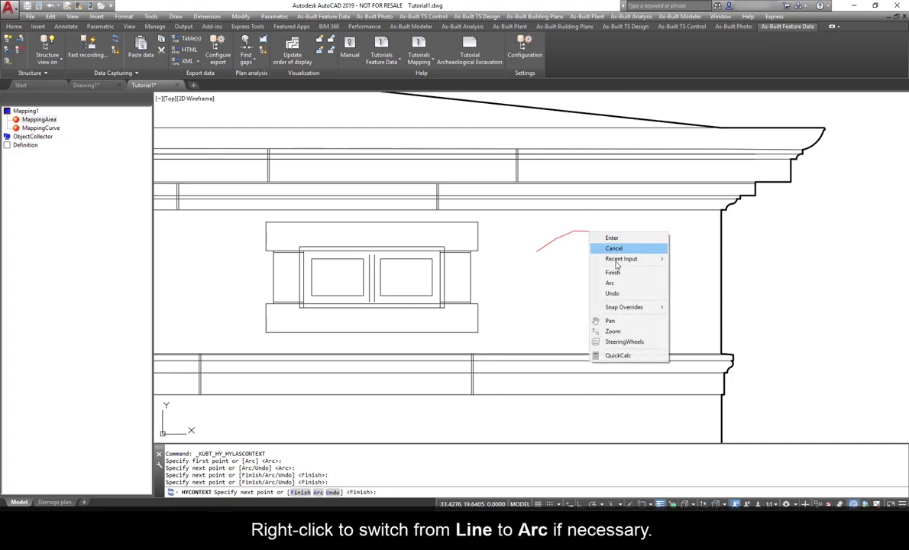
left_click(617, 285)
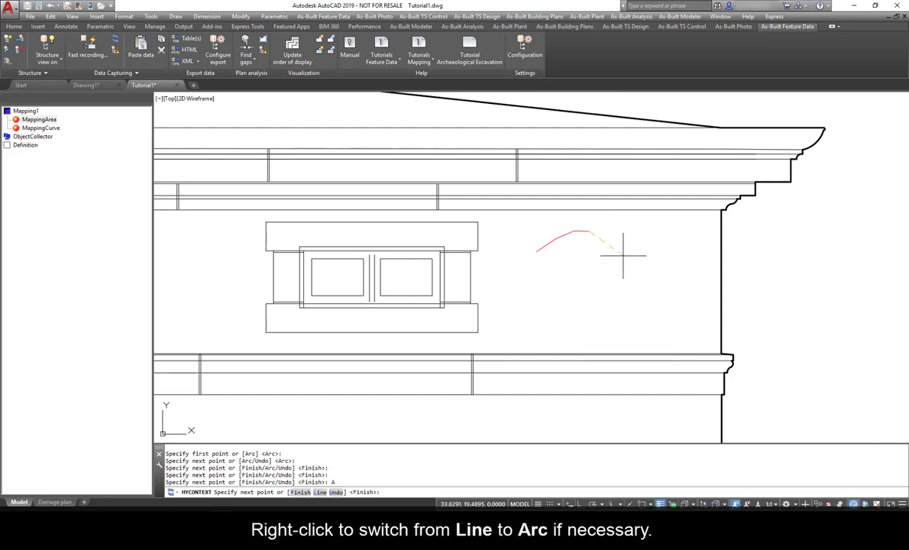
right_click(630, 277)
left_click(658, 328)
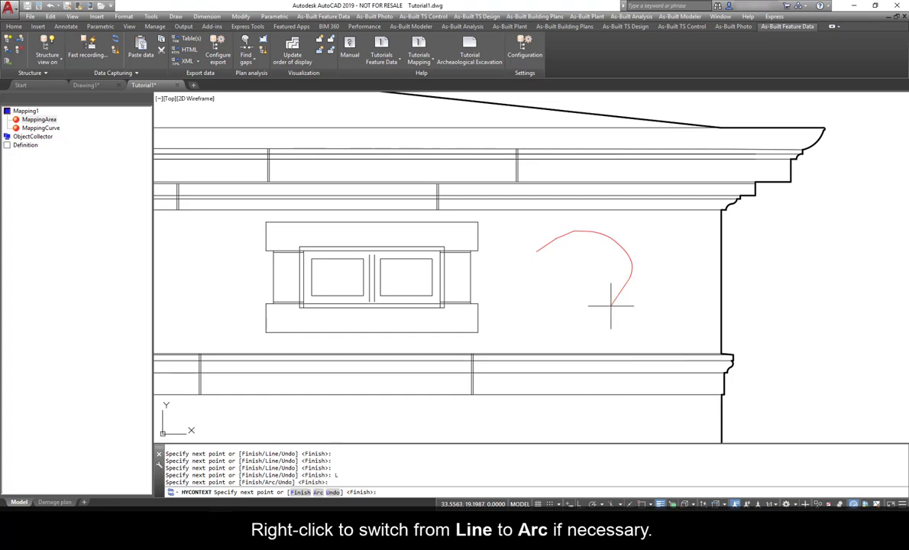
left_click(611, 306)
left_click(577, 312)
left_click(533, 312)
Step: Add an arc up the left side of the damage boundary and finish it with a straight closing segment
right_click(525, 281)
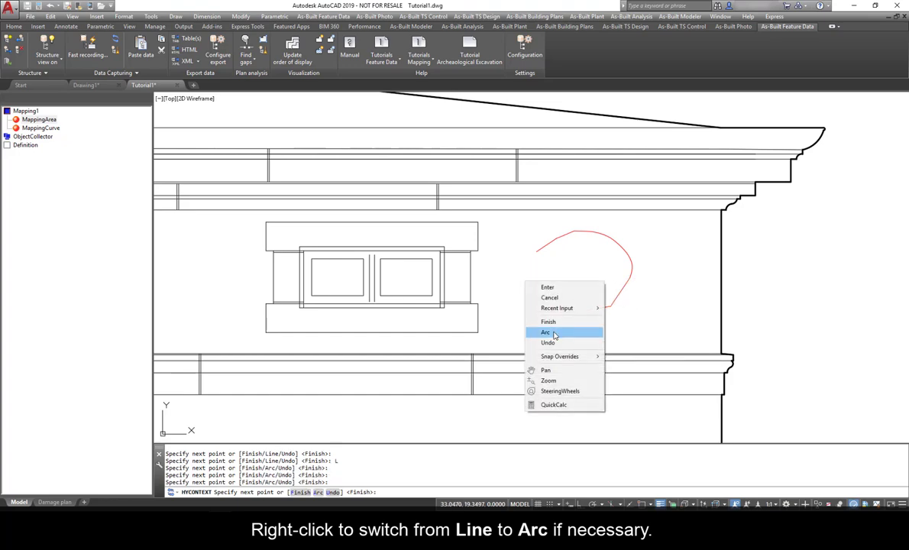
left_click(546, 333)
left_click(514, 287)
left_click(515, 274)
right_click(510, 276)
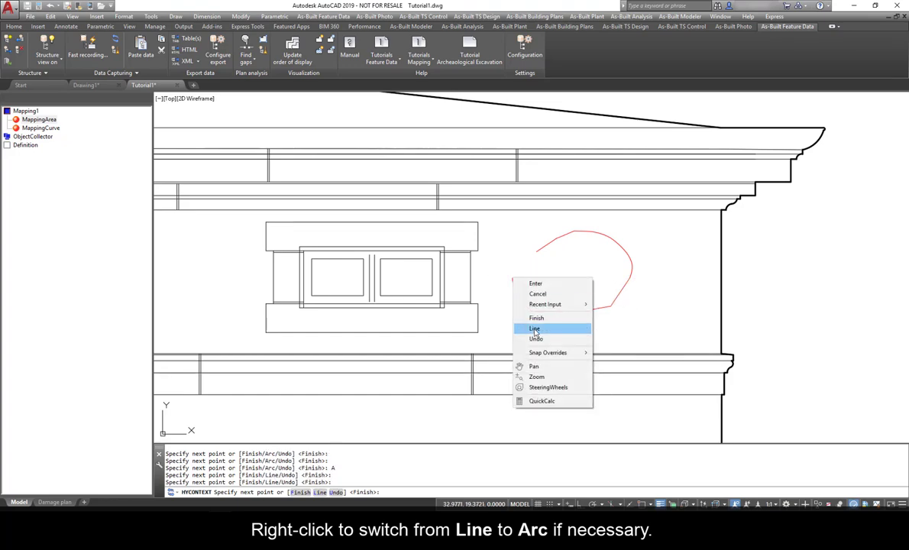
left_click(532, 327)
right_click(522, 258)
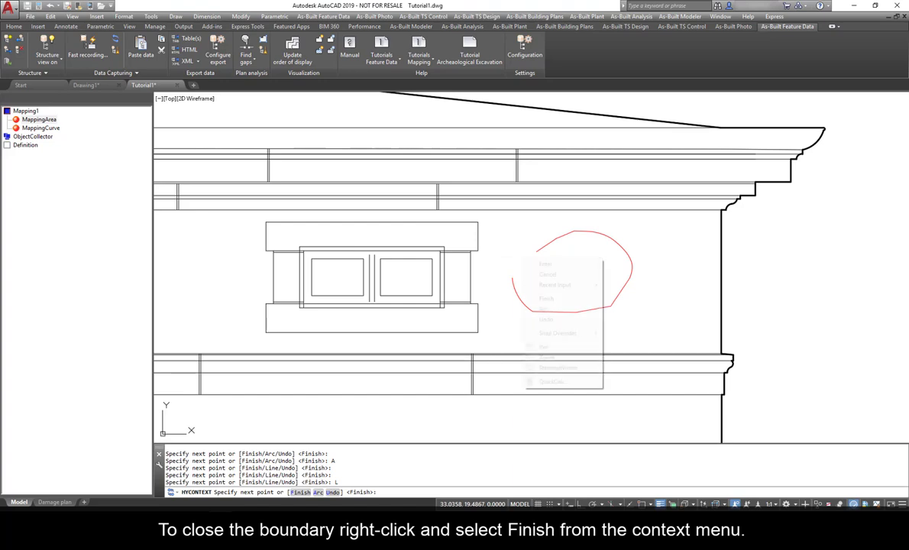
left_click(554, 300)
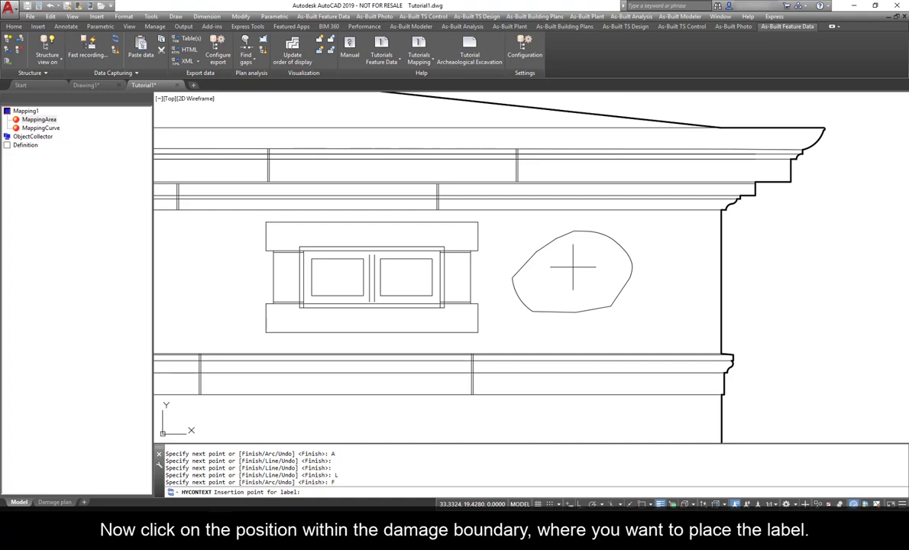
Step: Place the label near the middle of the damage boundary and set the area's material to plaster
left_click(573, 266)
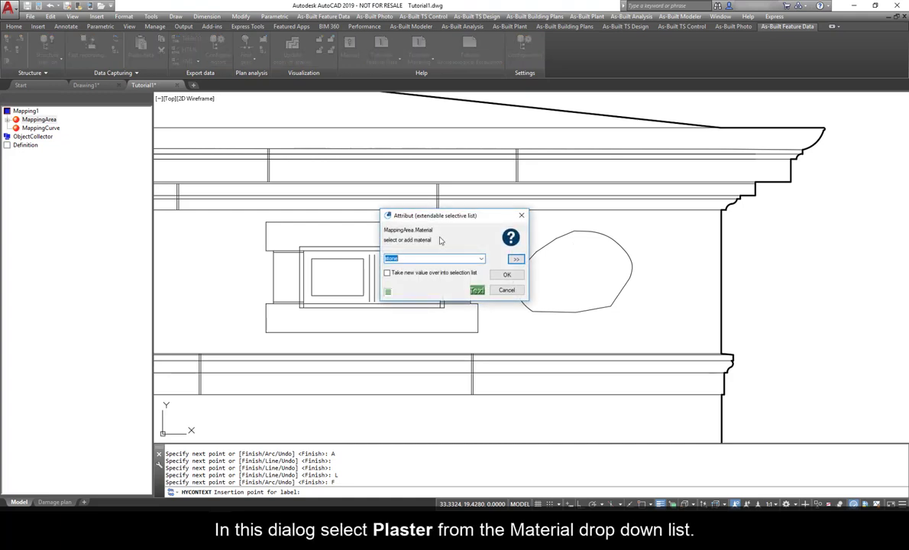
left_click(480, 259)
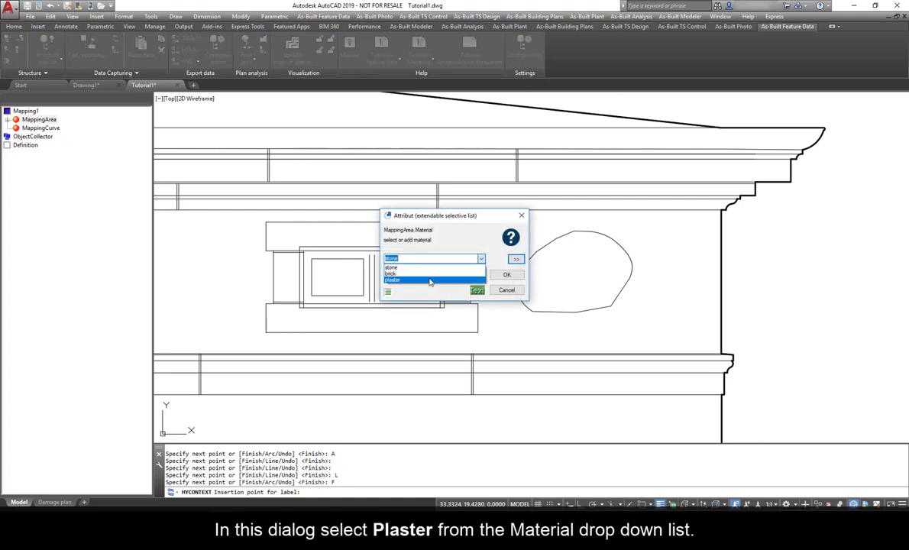
left_click(429, 282)
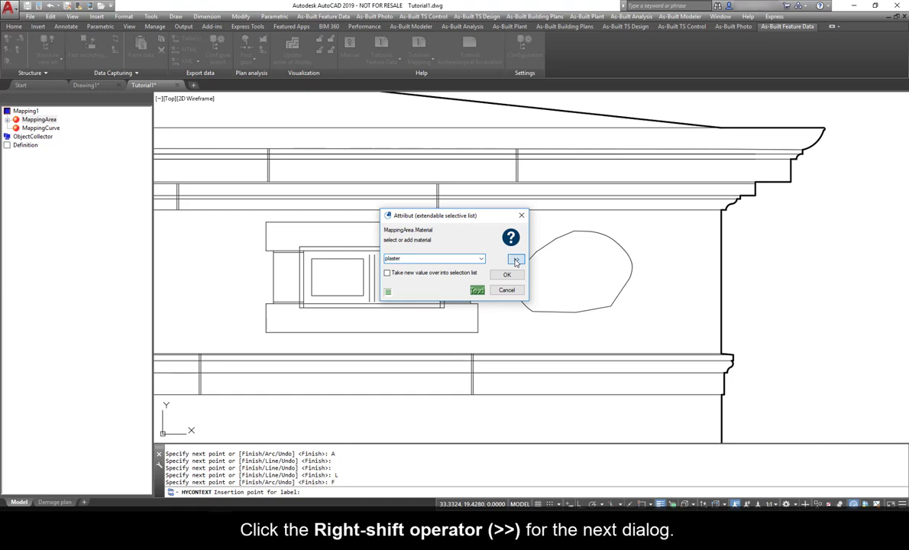
left_click(516, 261)
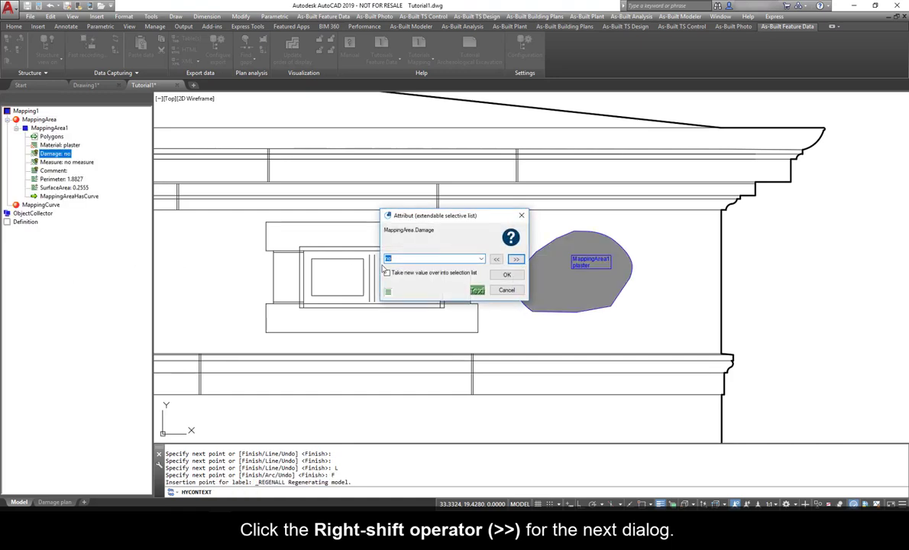
Step: Set the mapping area's damage intensity to heavily and continue to its next attribute
left_click(481, 259)
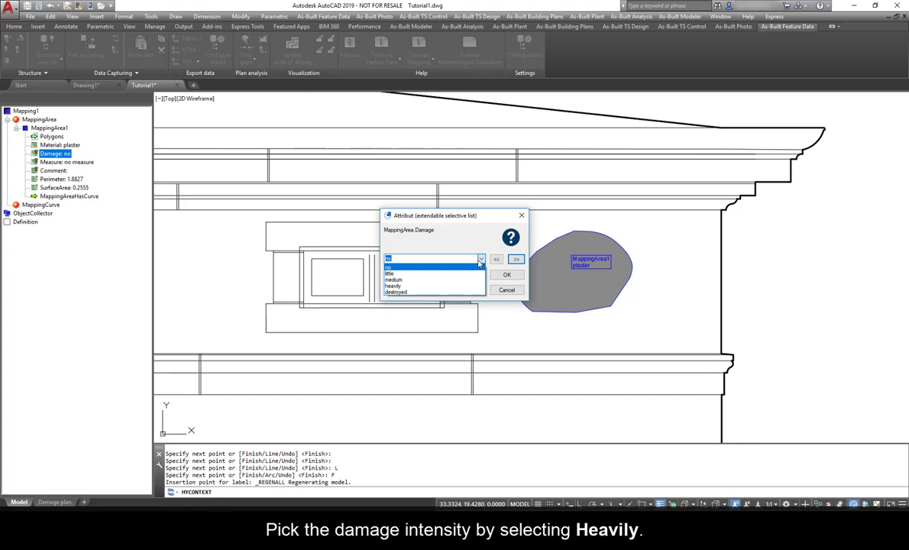
left_click(428, 286)
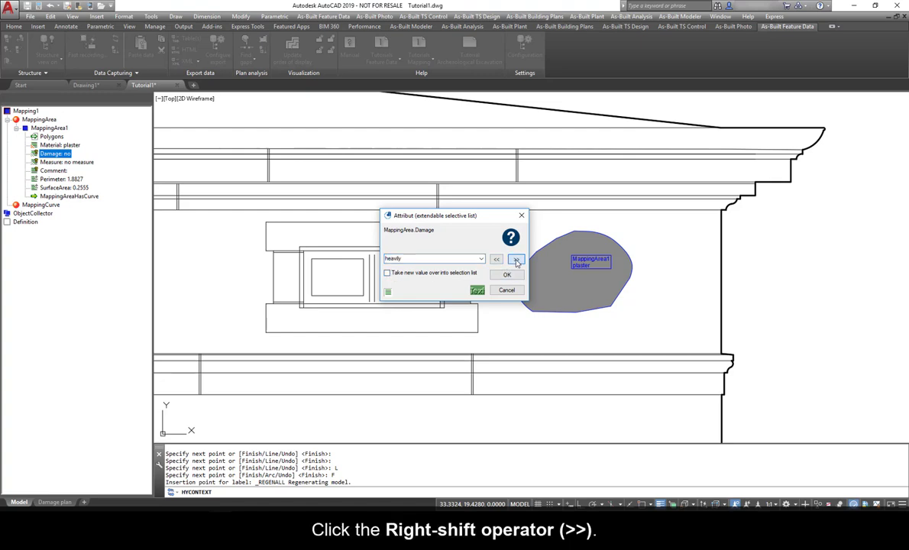
left_click(517, 260)
Step: Set the area's measure to repair, leave the comment blank and finish capturing the attributes
left_click(481, 260)
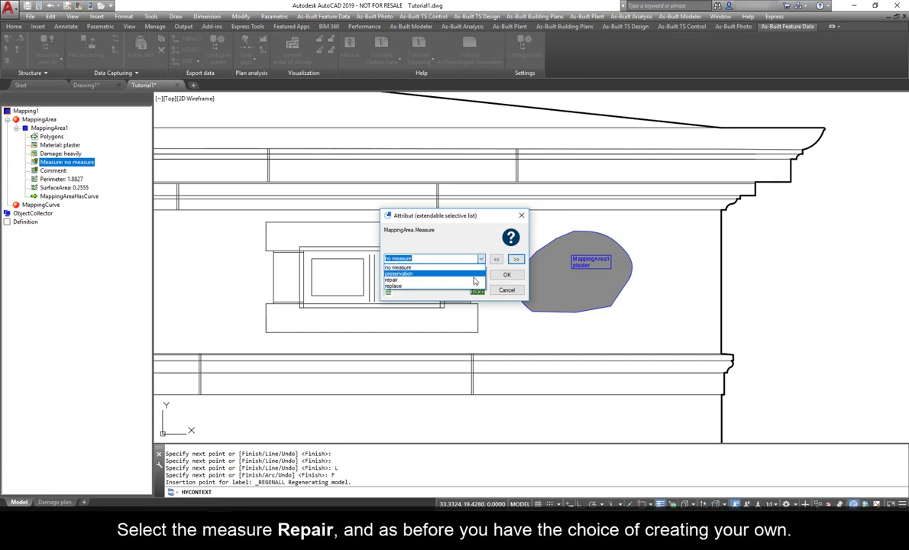
left_click(412, 274)
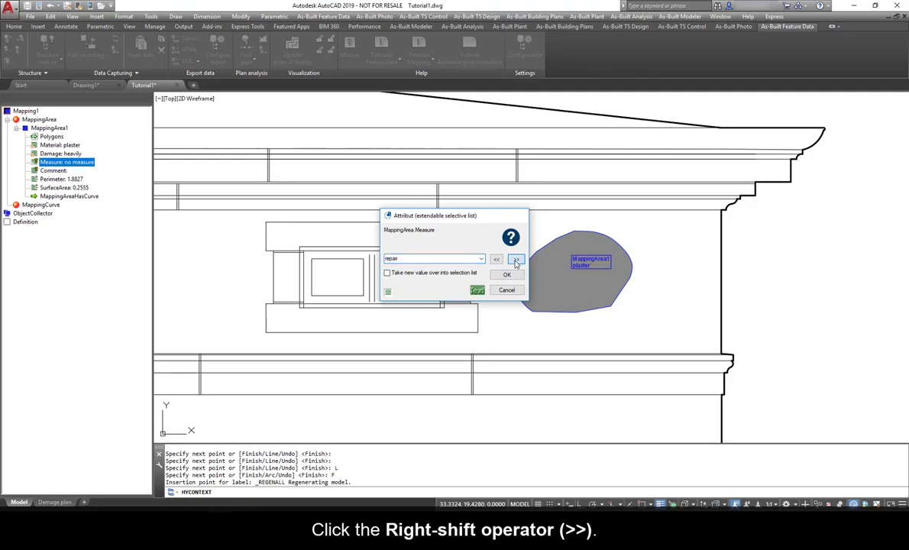
left_click(516, 261)
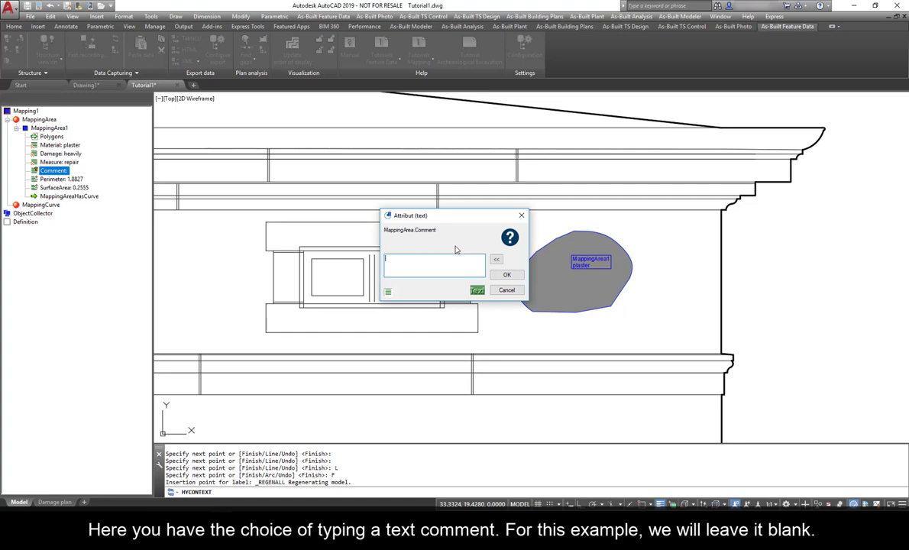
left_click(507, 275)
key("Escape")
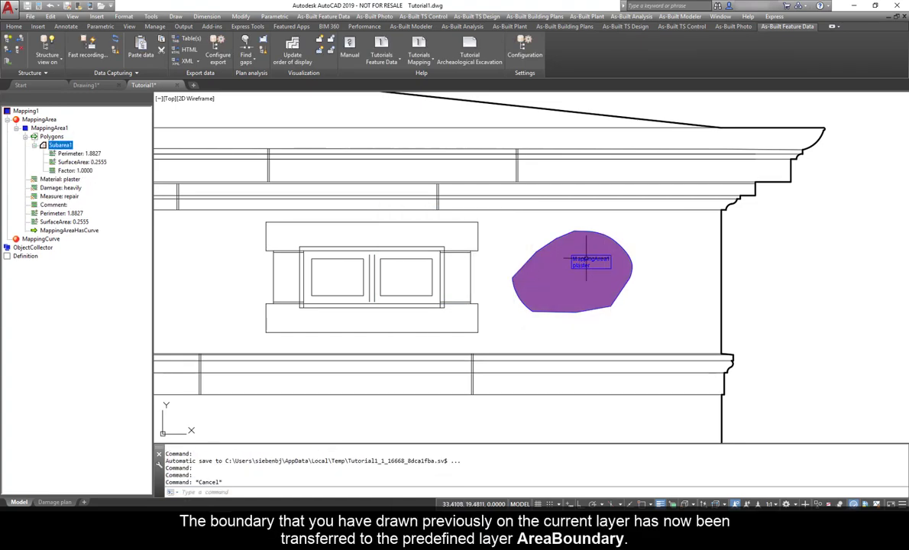
Step: Examine the MappingArea1 label up close, and use the label to locate its collapsed entry in the structure view
left_click(577, 260)
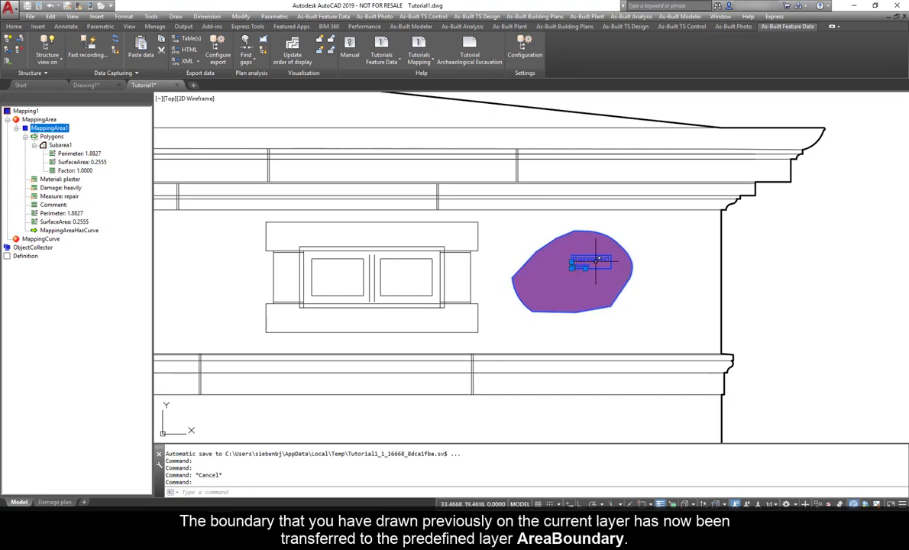
scroll(579, 264, "up", 2)
scroll(581, 266, "up", 3)
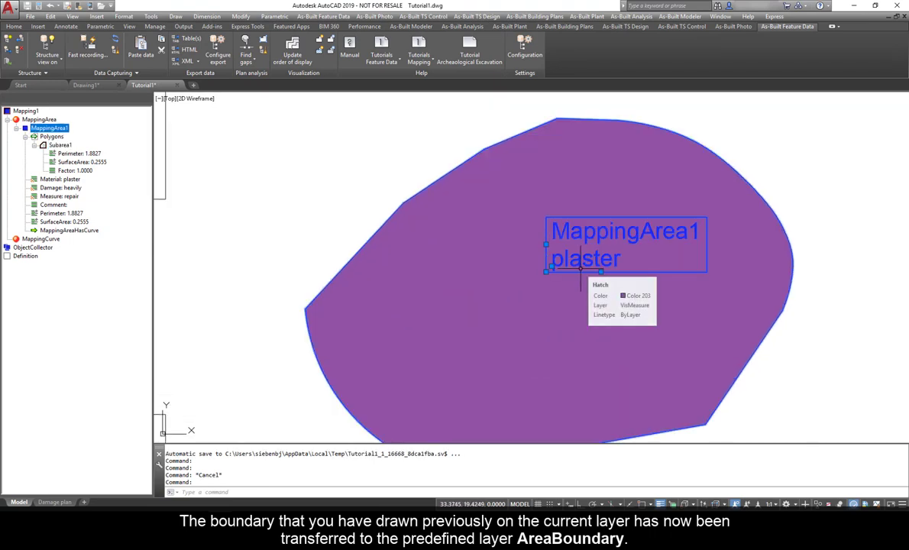
scroll(580, 269, "down", 1)
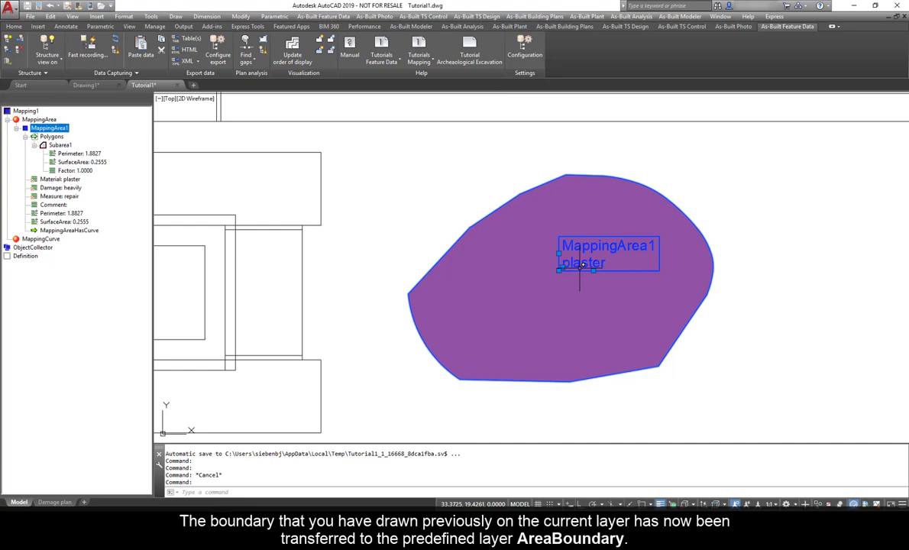
key("Escape")
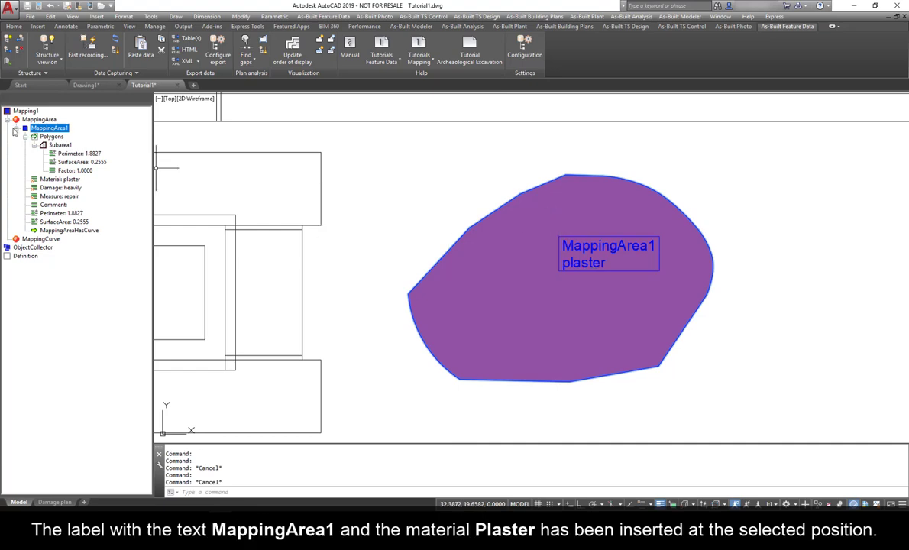
left_click(16, 128)
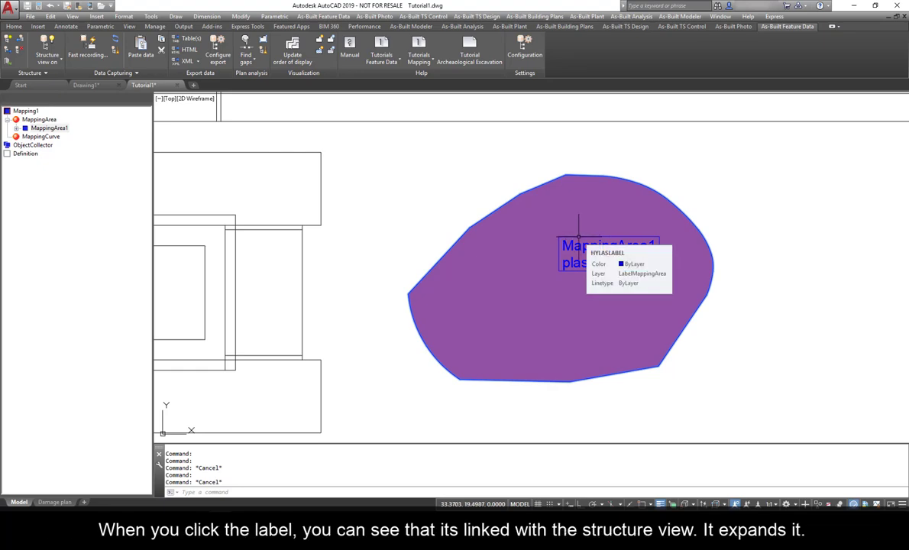
left_click(579, 239)
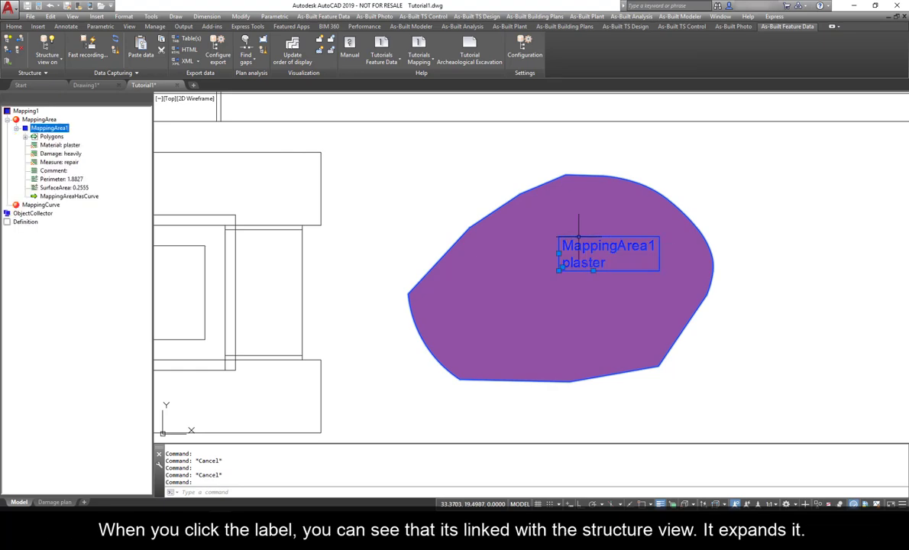
Step: Locate MappingArea1 in the drawing with Show, and turn its Highlight on and off again
right_click(51, 129)
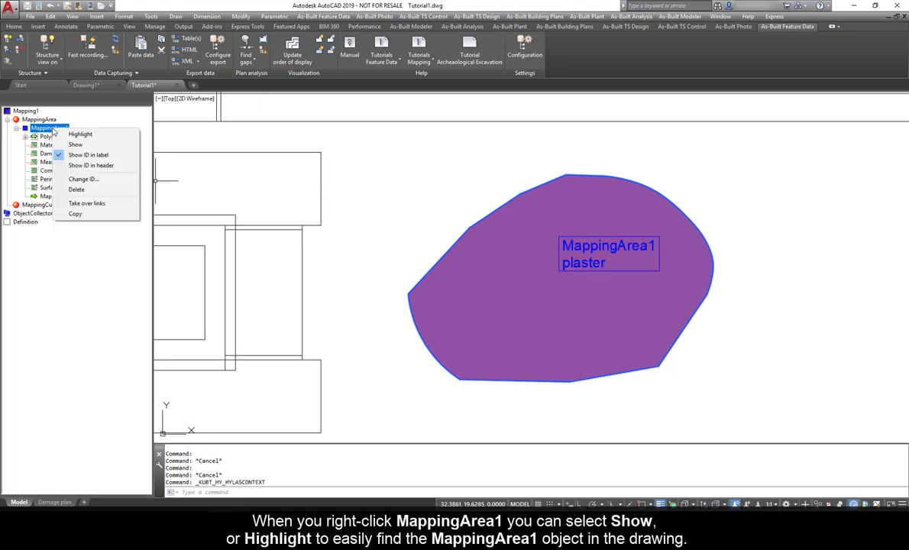
left_click(75, 145)
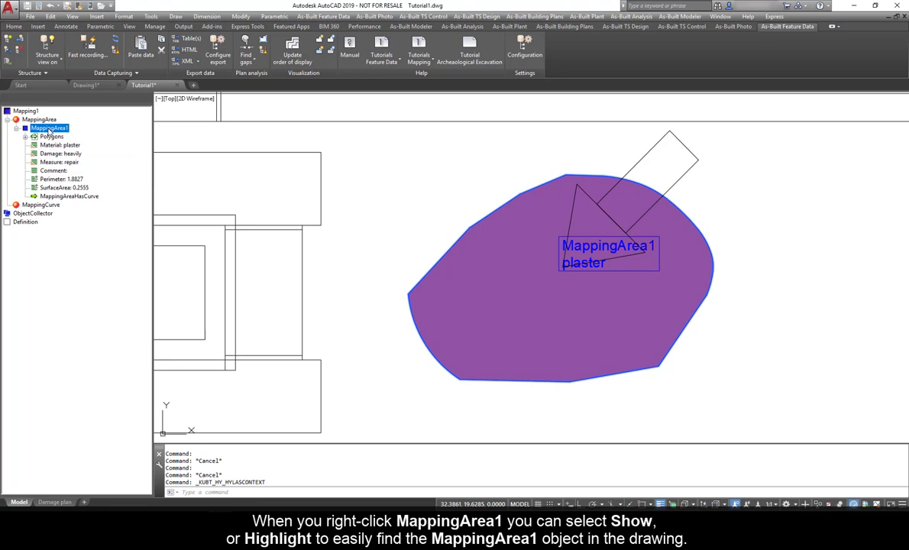
right_click(60, 129)
left_click(66, 138)
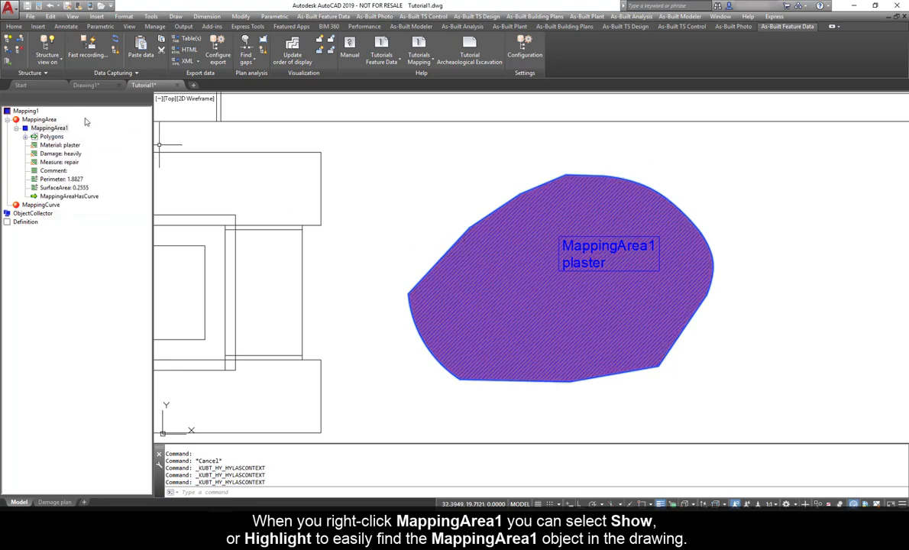
right_click(58, 128)
left_click(78, 134)
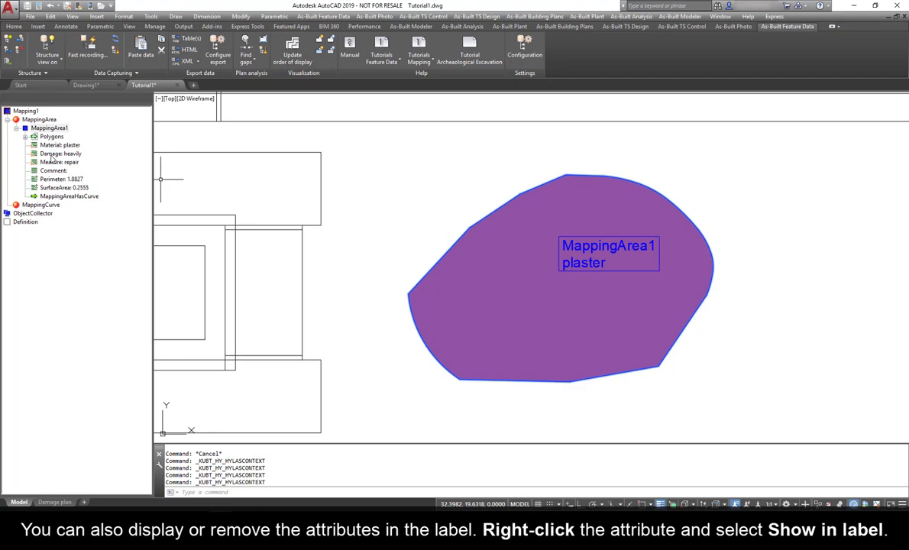
Step: Show the Damage attribute in the MappingArea1 label
right_click(52, 155)
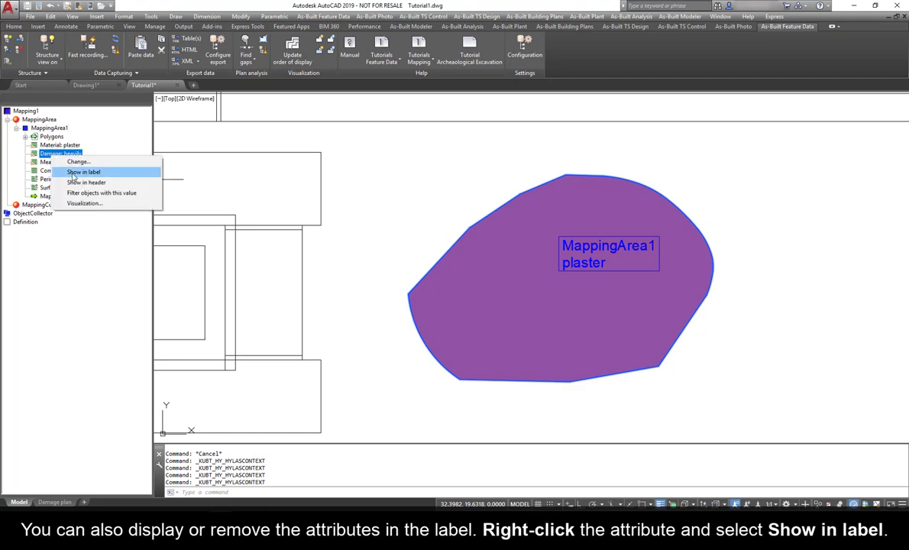
left_click(73, 172)
Step: Show the Measure attribute in the MappingArea1 label and remove it from the label again
right_click(76, 162)
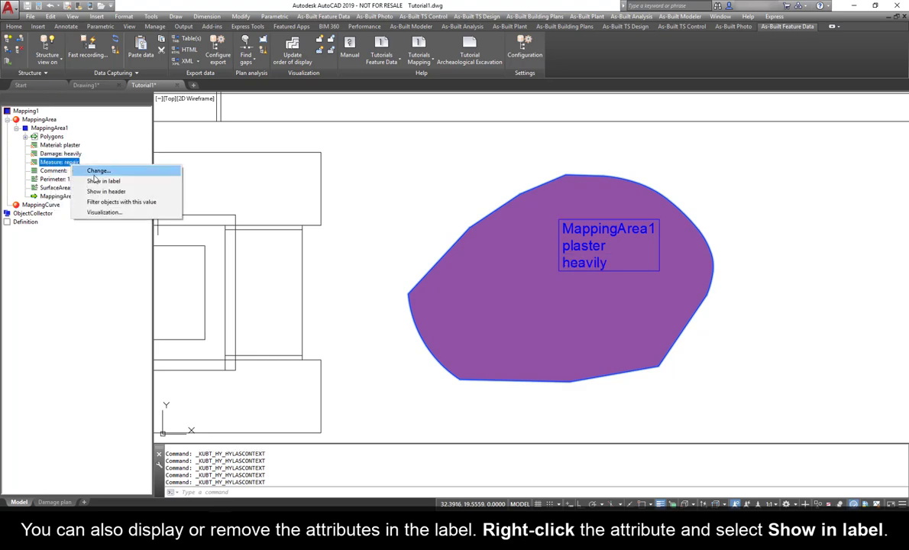
left_click(97, 181)
right_click(75, 162)
left_click(102, 177)
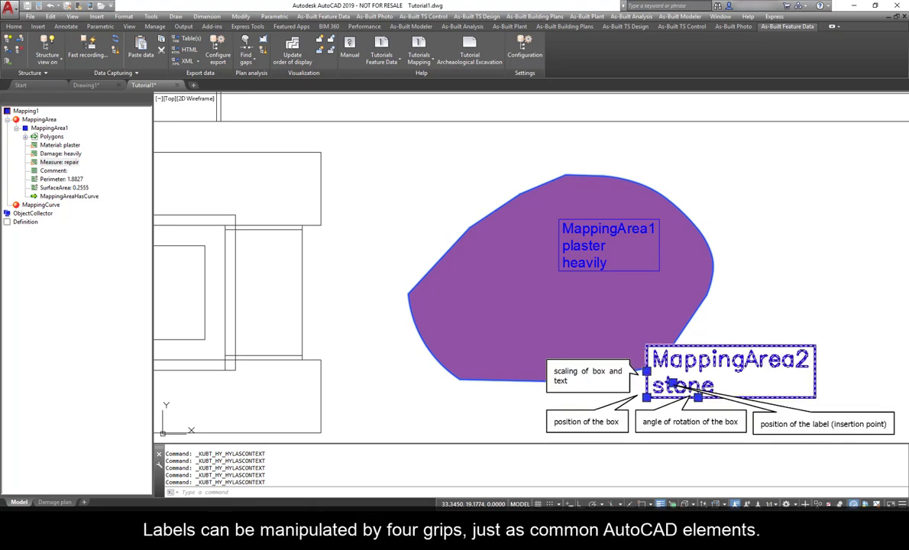
Step: Try the label's grips for scaling and for box position, and undo the grip edit
left_click(626, 222)
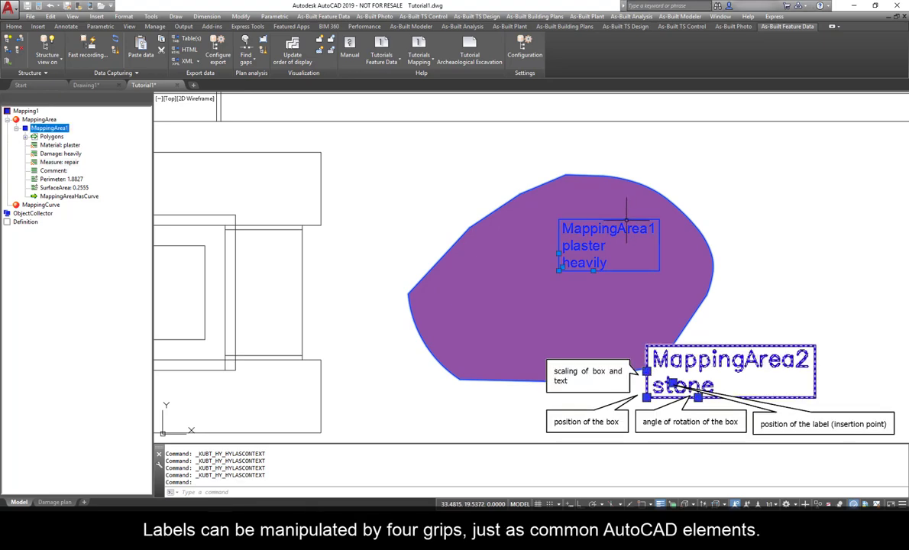
scroll(566, 262, "up", 2)
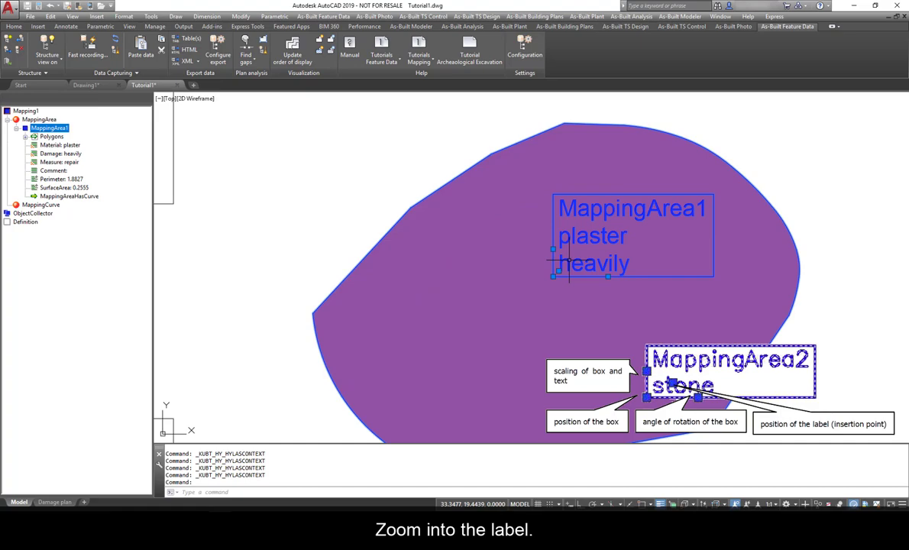
left_click(553, 249)
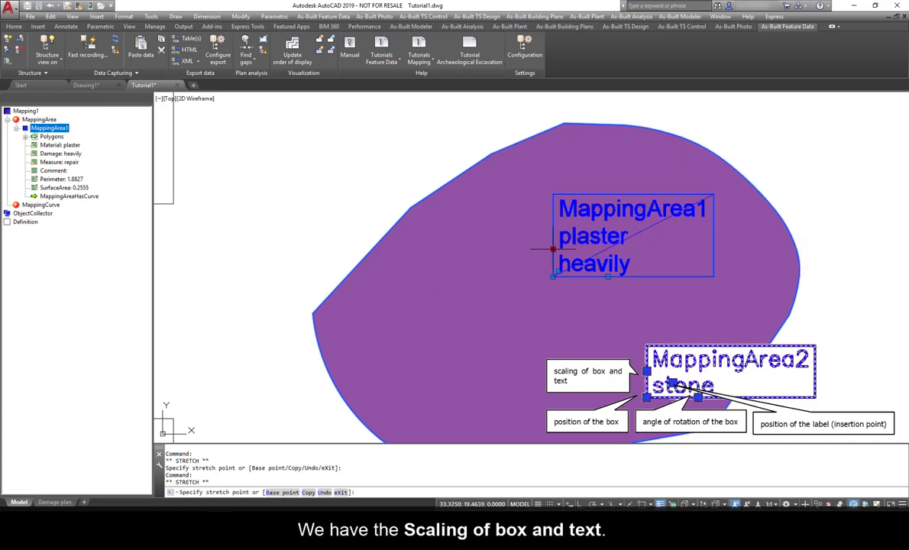
left_click(555, 249)
left_click(554, 277)
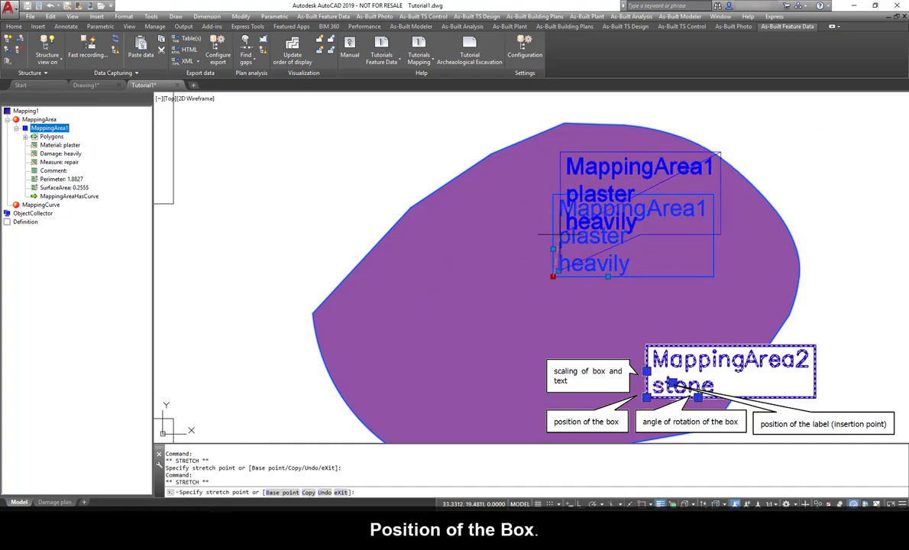
key("ctrl+z")
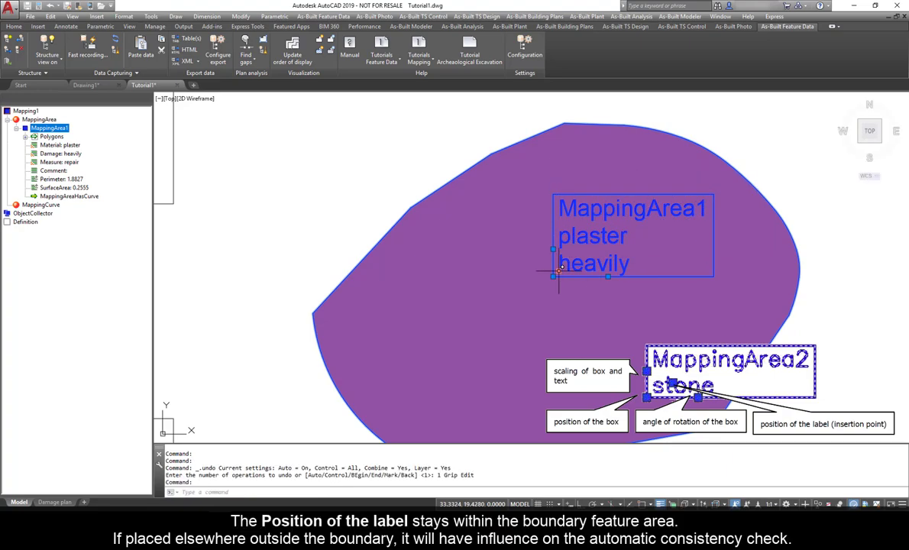
Step: Reposition the whole MappingArea1 label by its insertion point, placing it near the middle of the damage area
left_click(553, 276)
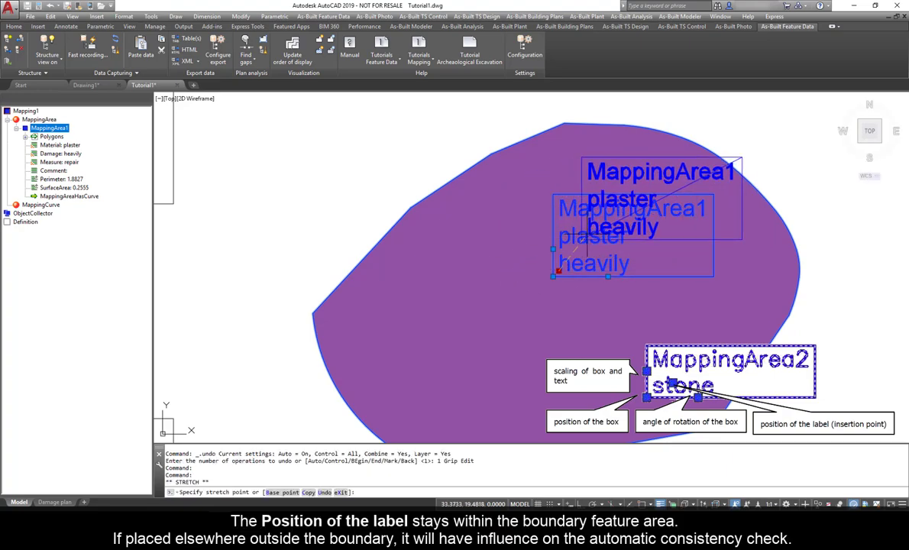
left_click(588, 239)
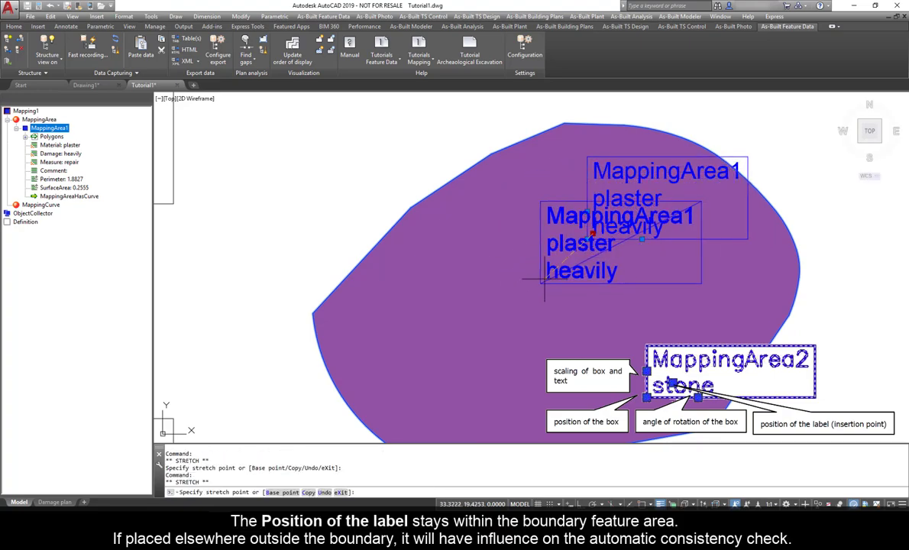
left_click(464, 290)
left_click(463, 292)
left_click(467, 288)
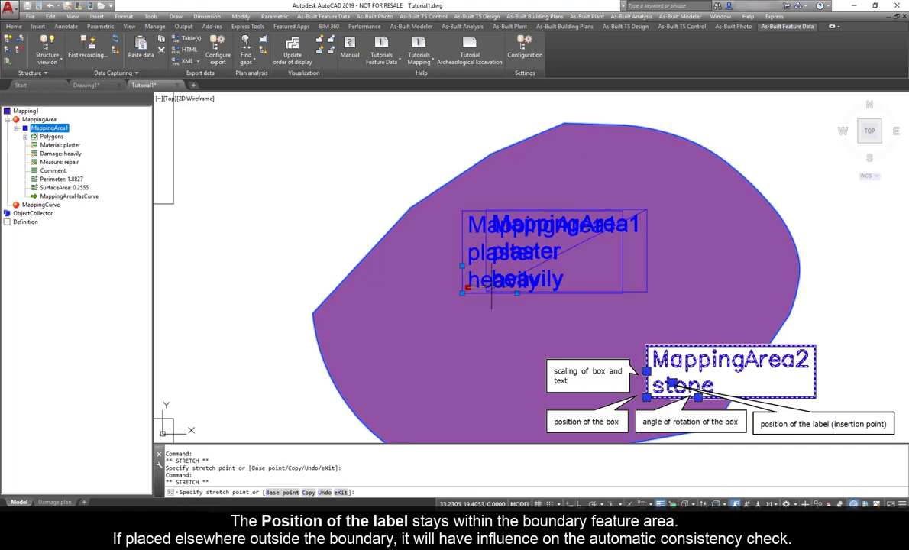
left_click(532, 290)
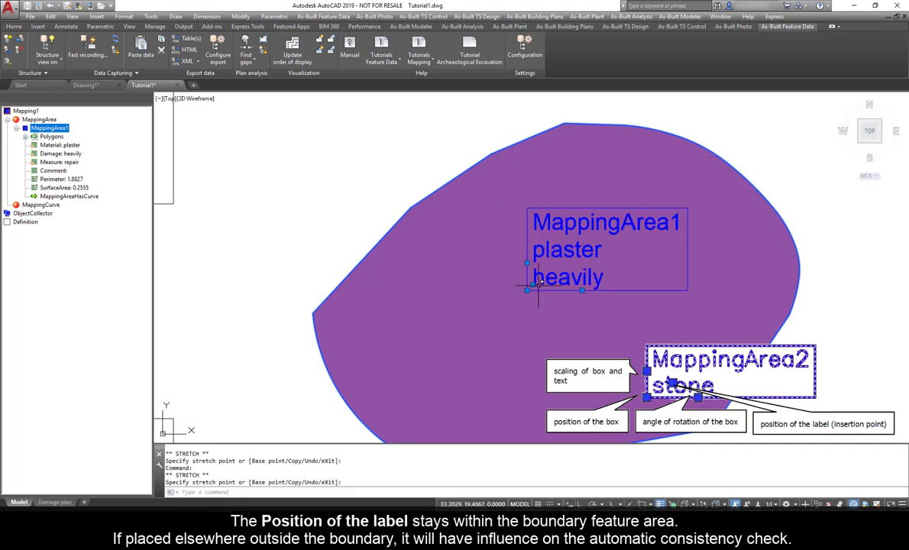
Step: Try moving only the label's box toward the area's upper-right edge, and undo the move
left_click(528, 289)
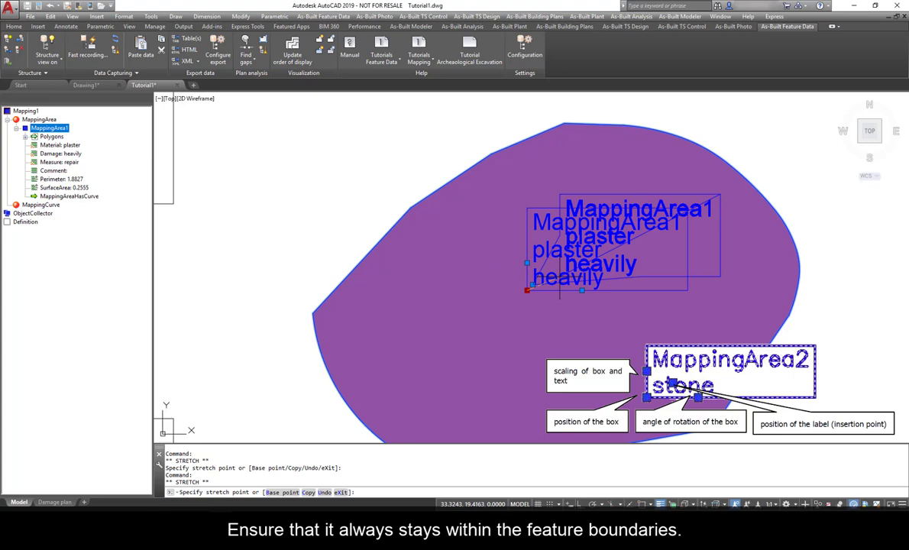
left_click(615, 241)
left_click(534, 283)
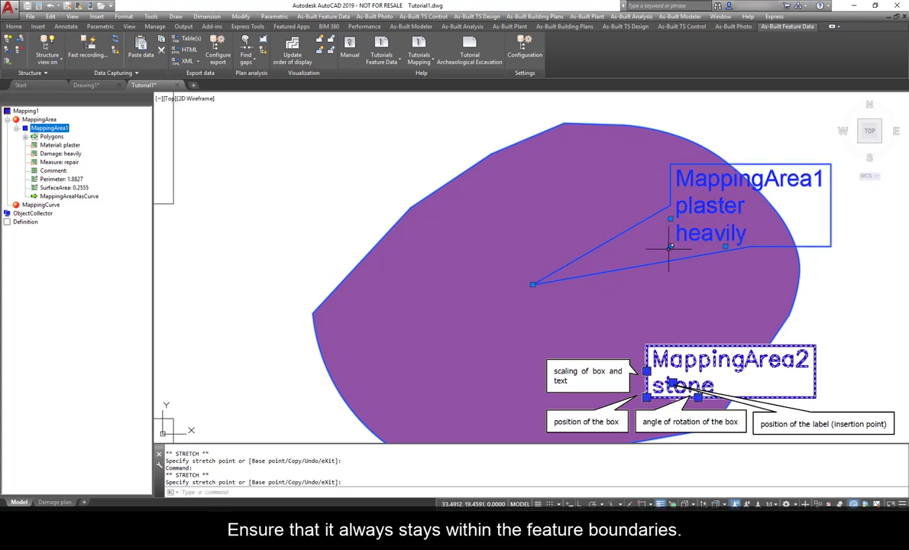
left_click(49, 5)
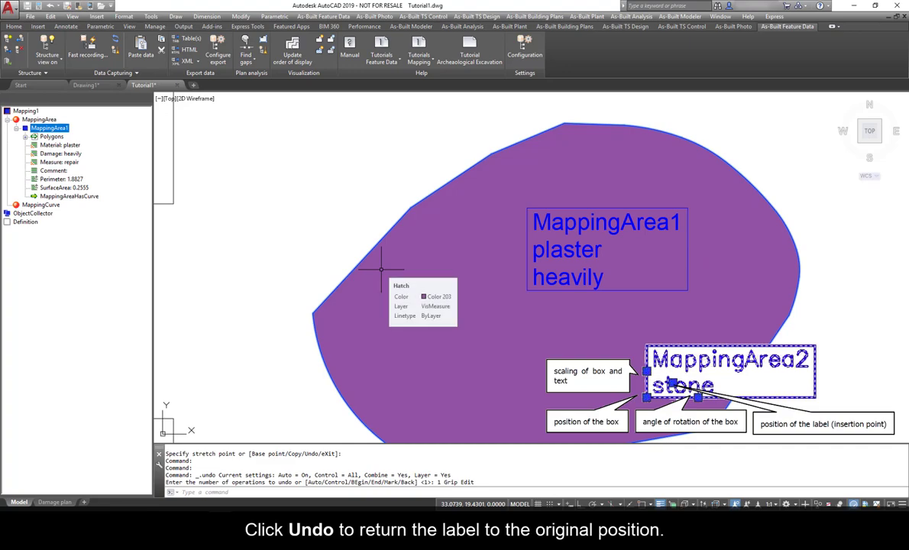
Step: Try rotating the label's box with its rotation grip, and undo the rotation
left_click(574, 296)
left_click(582, 289)
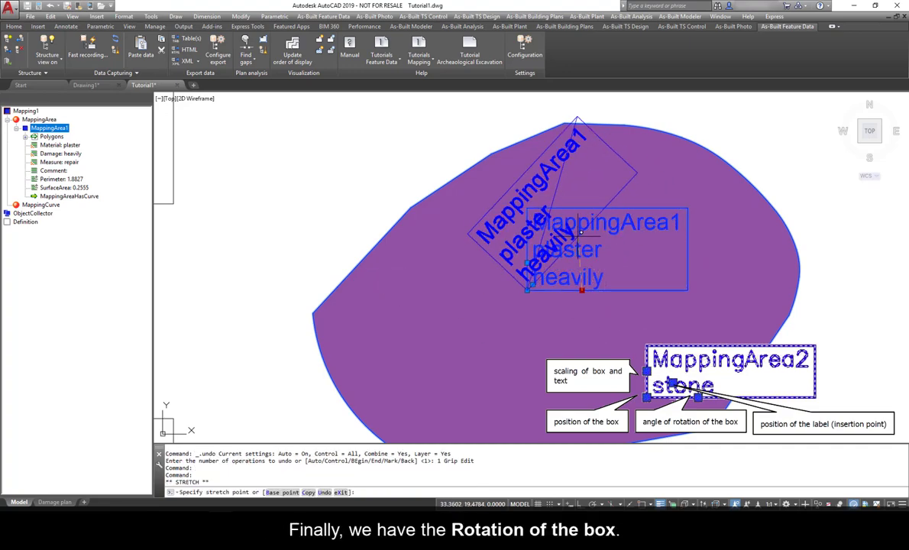
left_click(575, 294)
left_click(50, 5)
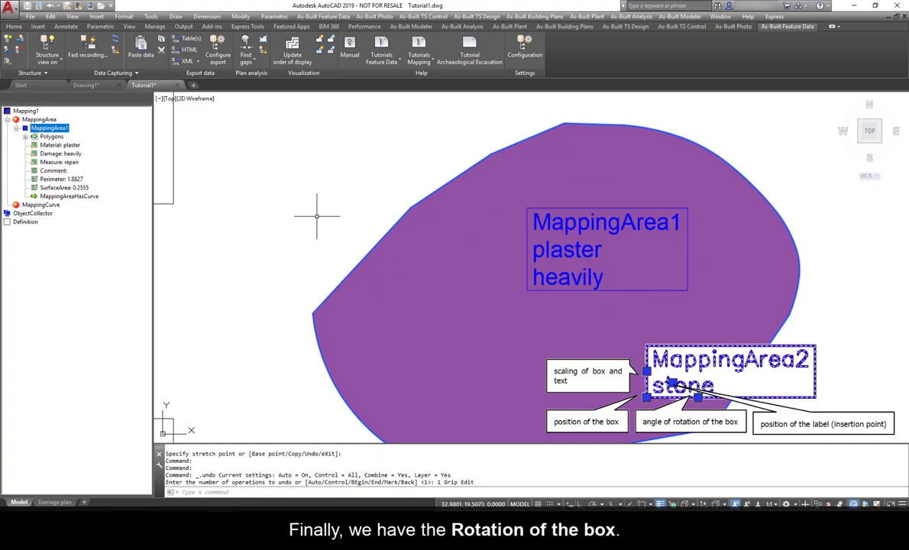
Step: Expand the Polygons entry of MappingArea1 to view its subarea, and bring the surrounding facade into view
double_click(51, 136)
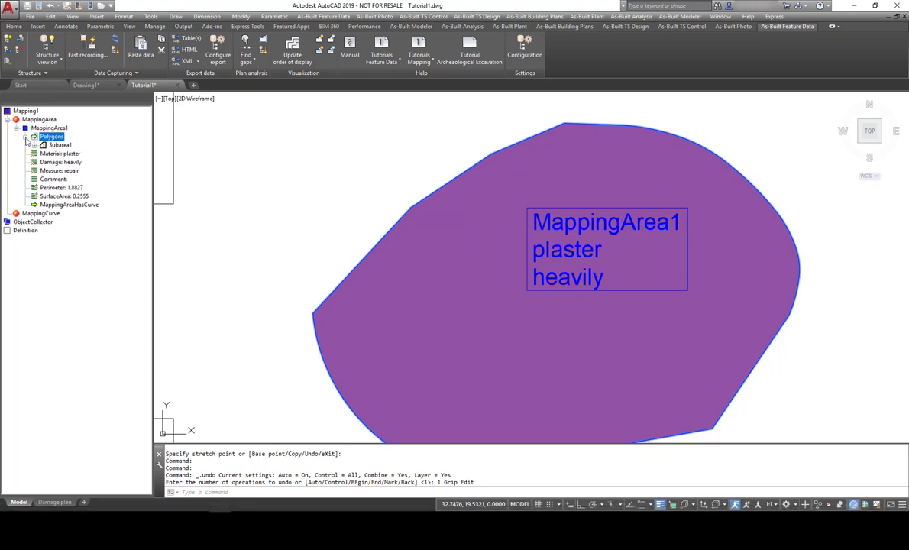
scroll(822, 334, "down", 5)
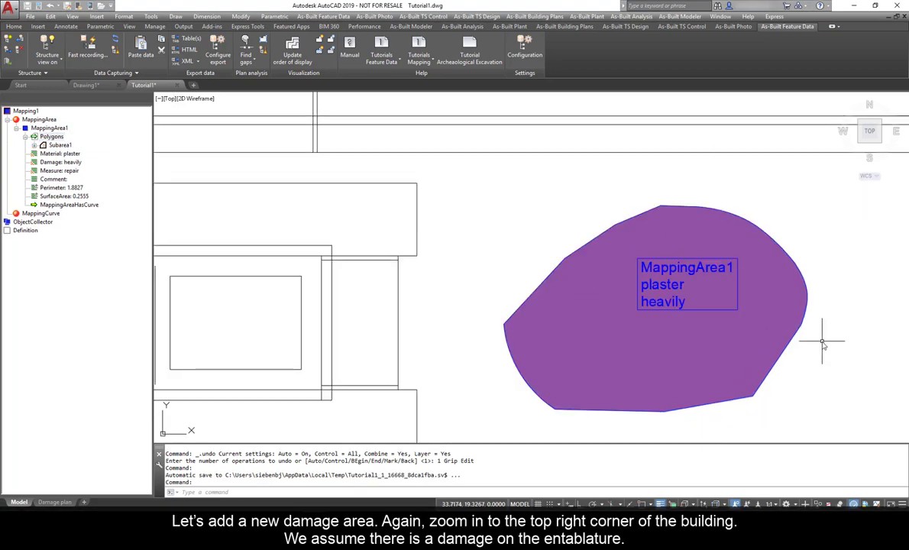
Step: Draw a short chain of connected lines cutting diagonally across the entablature mouldings at the building's upper-right corner
left_click(839, 343)
middle_click_drag(838, 343, 685, 361)
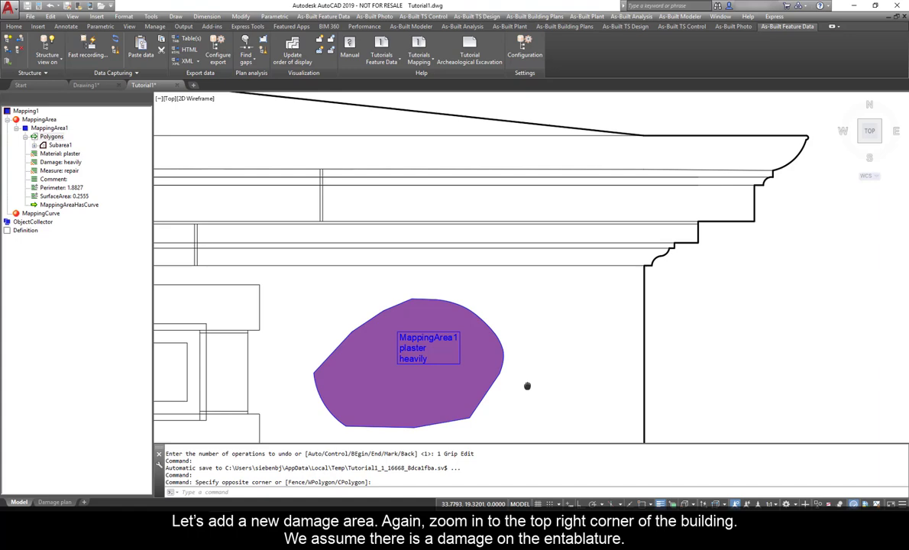
middle_click_drag(527, 386, 507, 388)
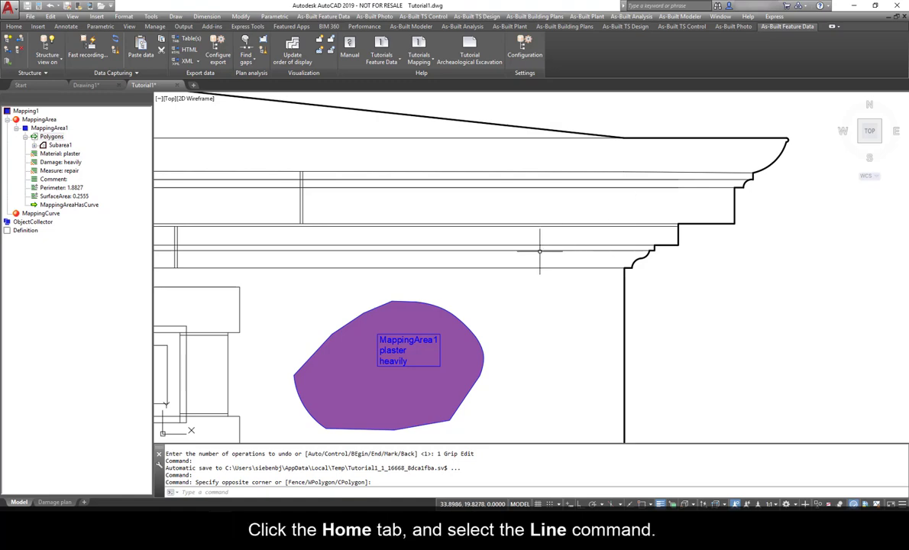
left_click(14, 27)
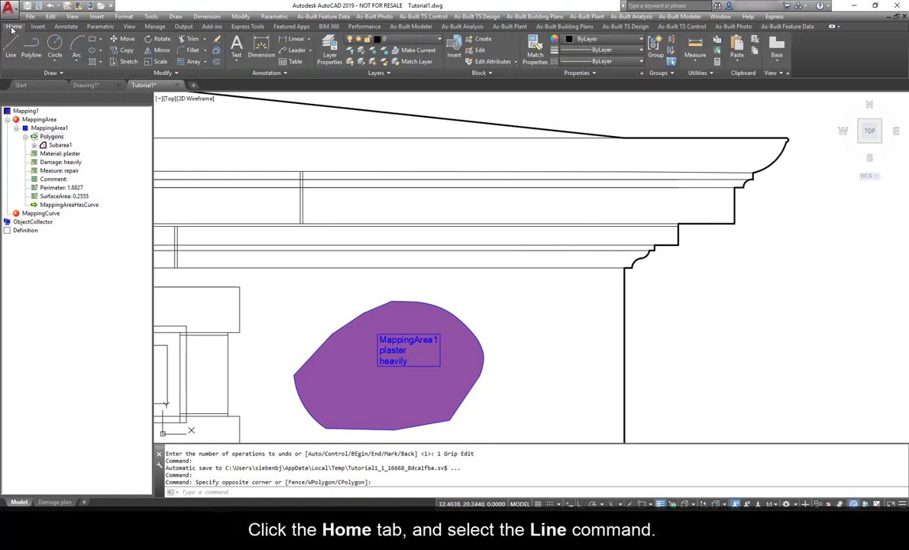
left_click(11, 48)
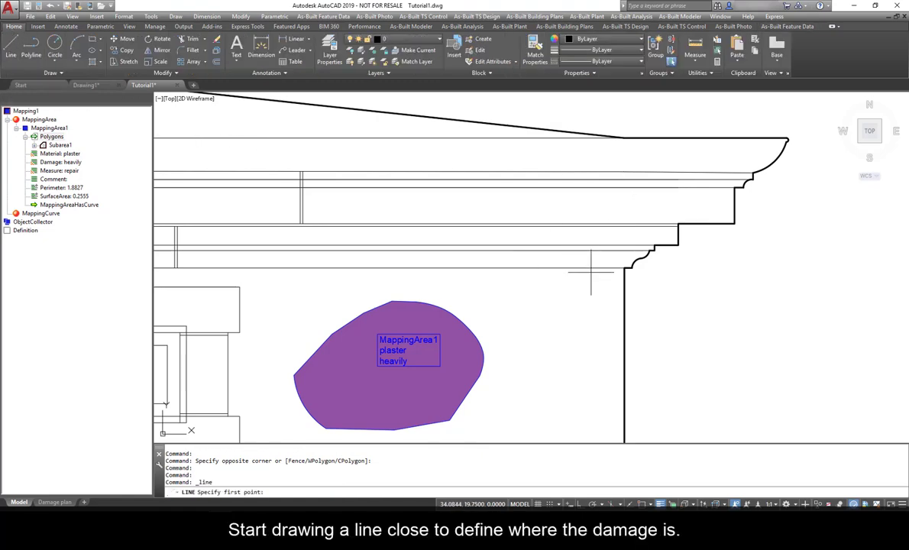
left_click(590, 271)
left_click(600, 244)
left_click(615, 243)
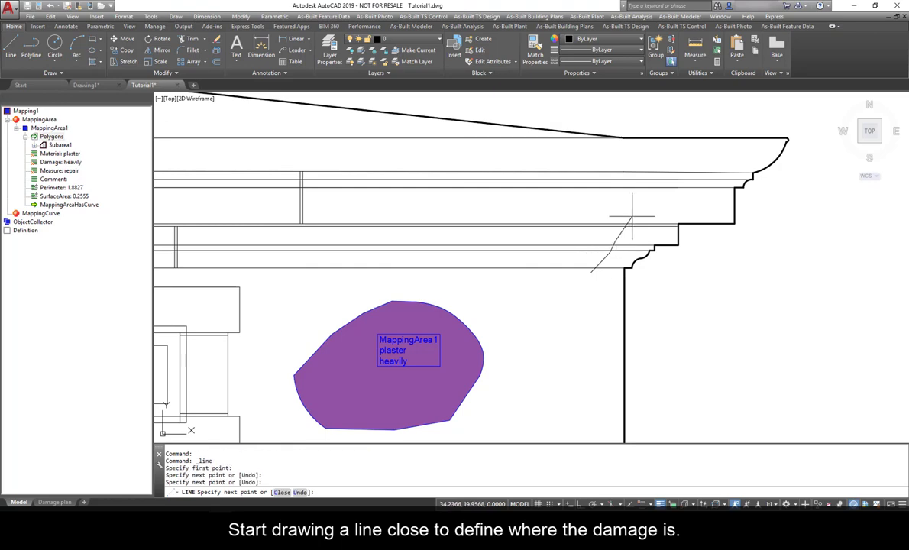
left_click(632, 216)
right_click(632, 218)
left_click(650, 221)
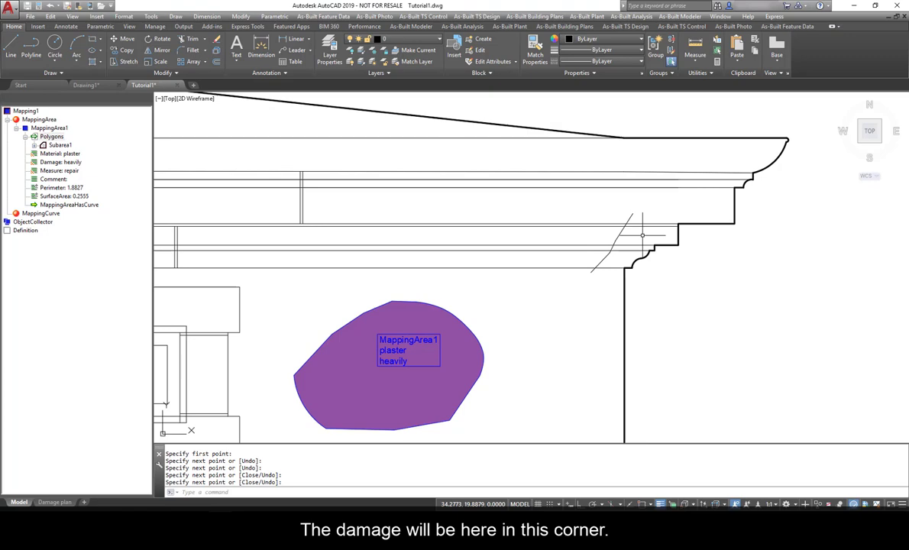
Step: Add a MappingArea by inner points from the two adjoining strips between the drawn line and the cornice profile, and place its label
right_click(38, 120)
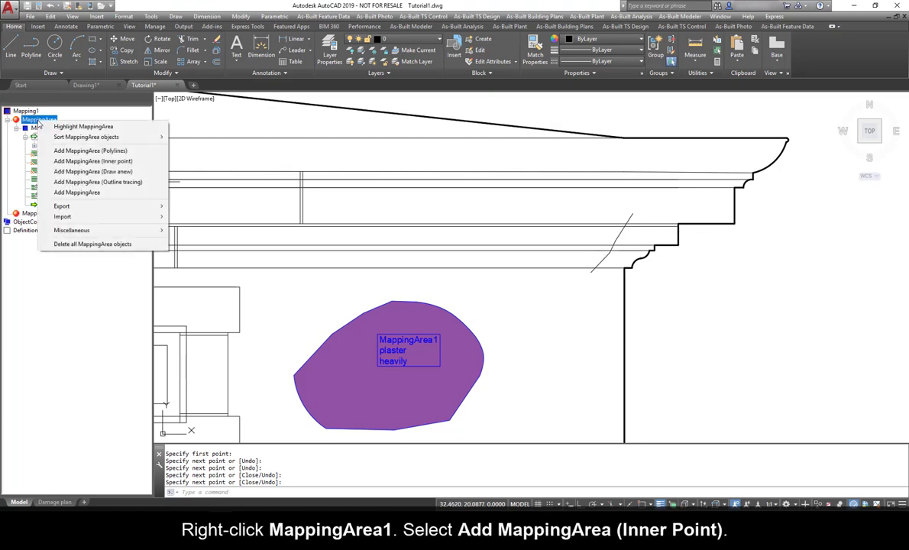
left_click(127, 162)
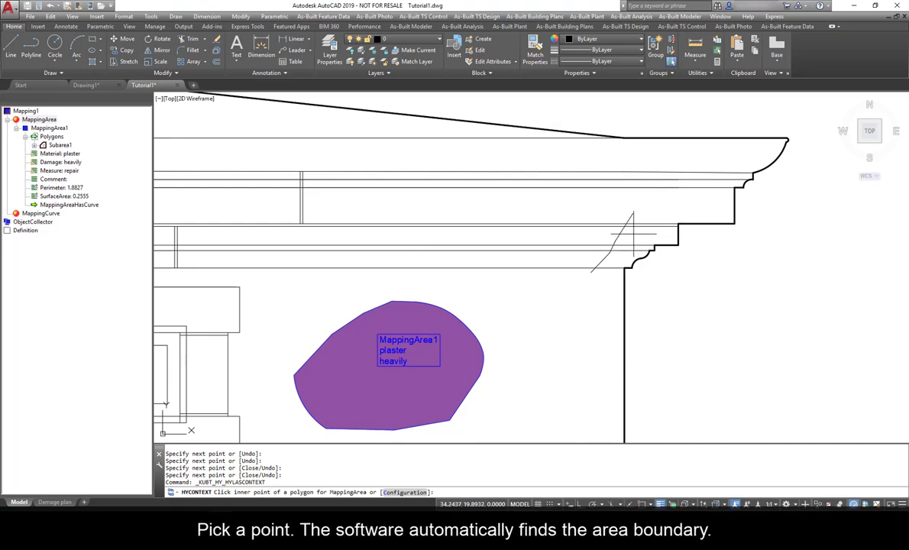
left_click(633, 234)
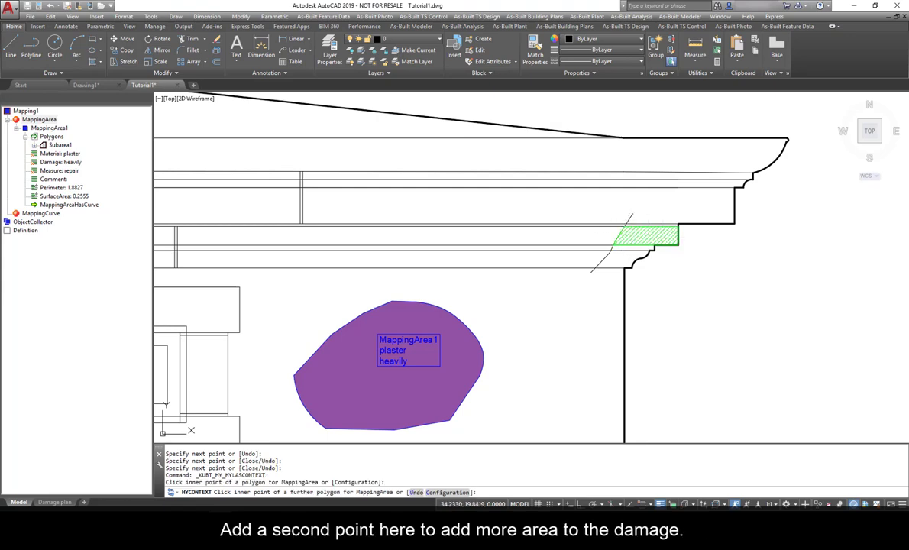
left_click(631, 238)
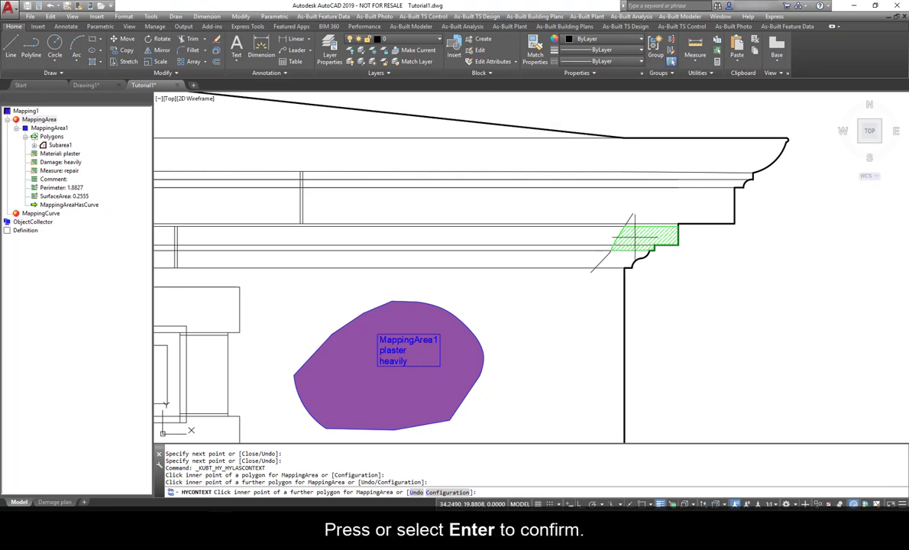
right_click(634, 241)
left_click(657, 243)
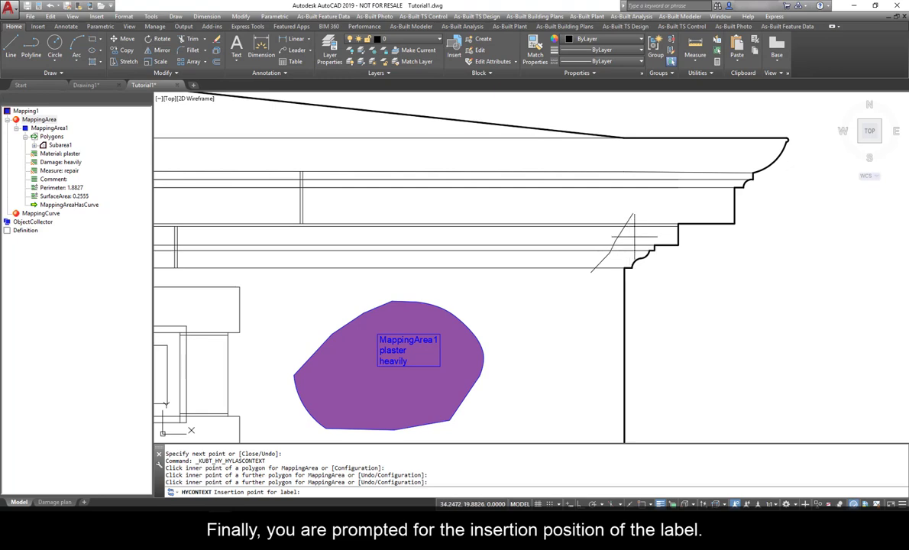
left_click(590, 221)
Step: Set the new mapping area's material to stone, damage to medium and measure to replace
left_click(481, 259)
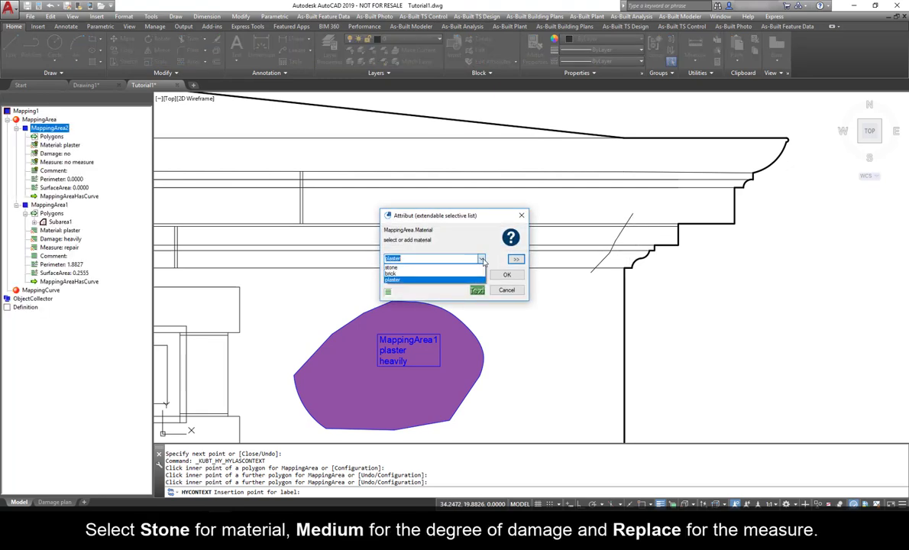
left_click(405, 266)
key("Return")
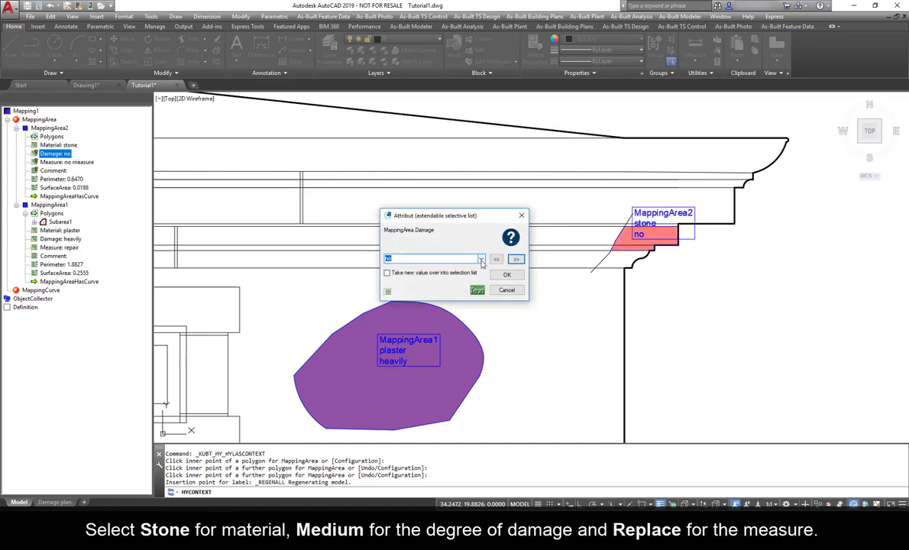
left_click(481, 259)
left_click(459, 283)
key("Return")
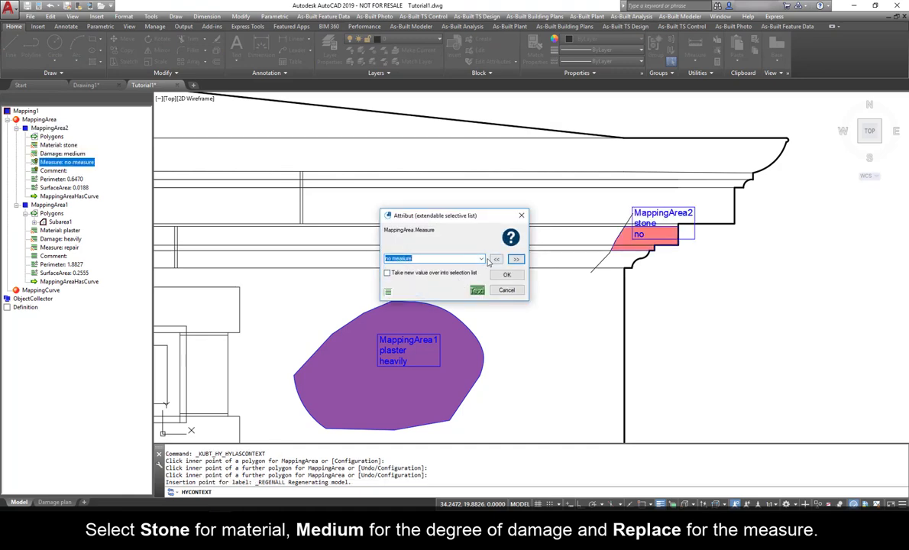
left_click(482, 259)
left_click(478, 277)
left_click(506, 275)
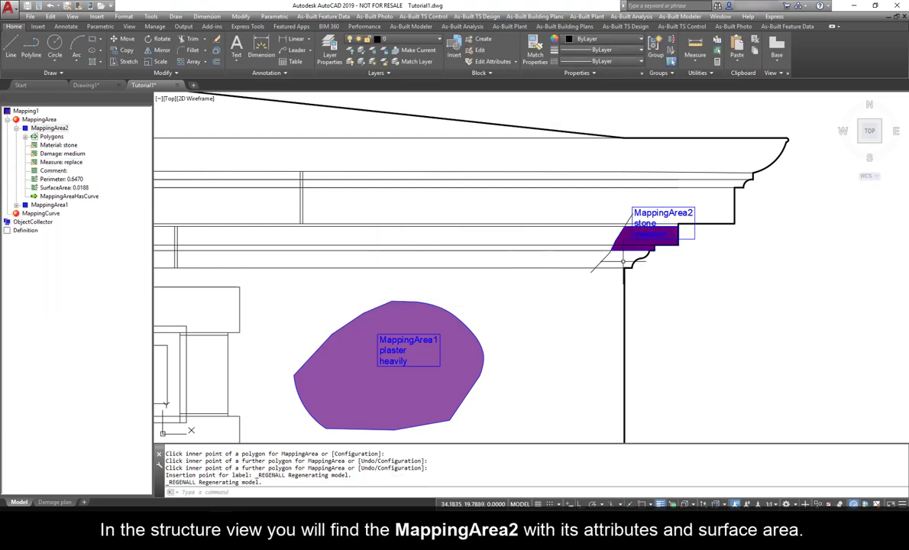
Step: Select the MappingArea2 label to locate its object in the structure view, and clear the selection
left_click_drag(627, 184, 573, 233)
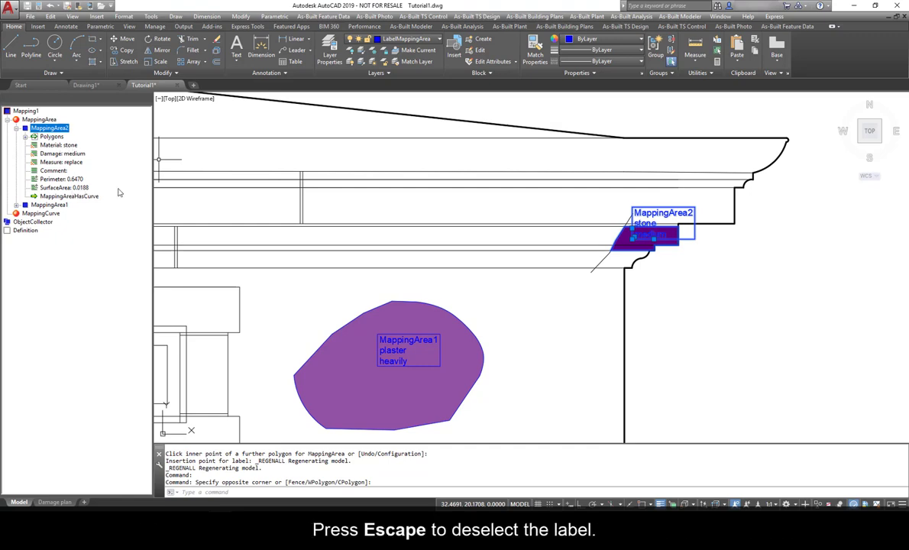
key("Escape")
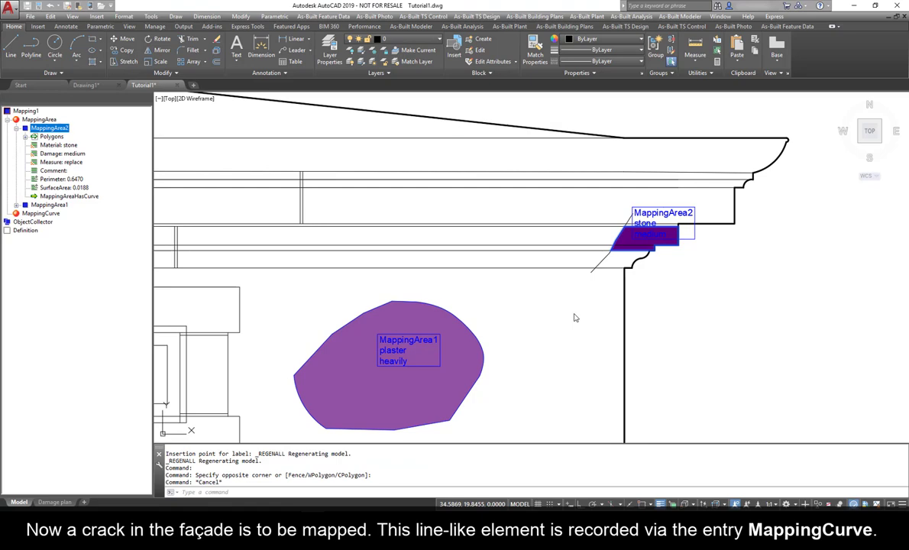
Step: Start a newly drawn MappingCurve below MappingArea1 with short line segments, and continue it with an arc into the area's lower-left part
right_click(33, 217)
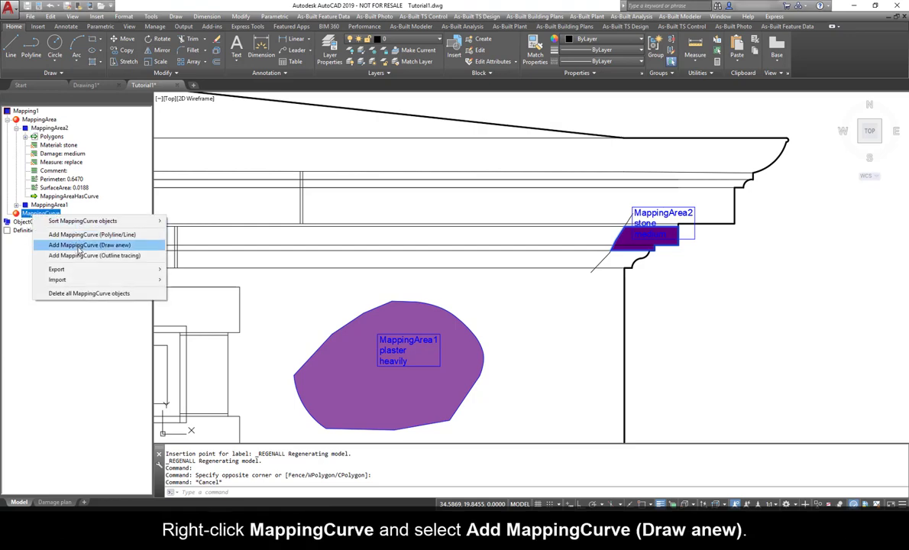
left_click(109, 246)
scroll(376, 270, "down", 2)
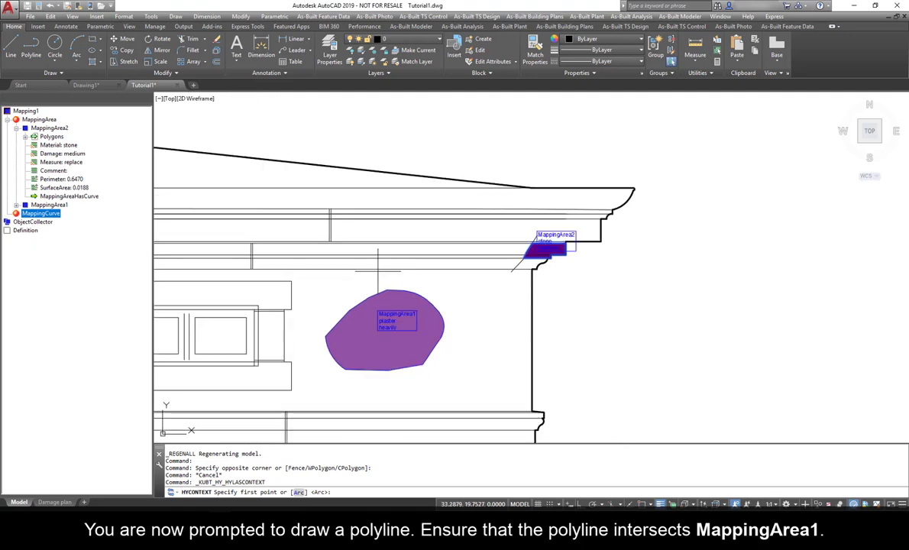
left_click(332, 411)
left_click(328, 393)
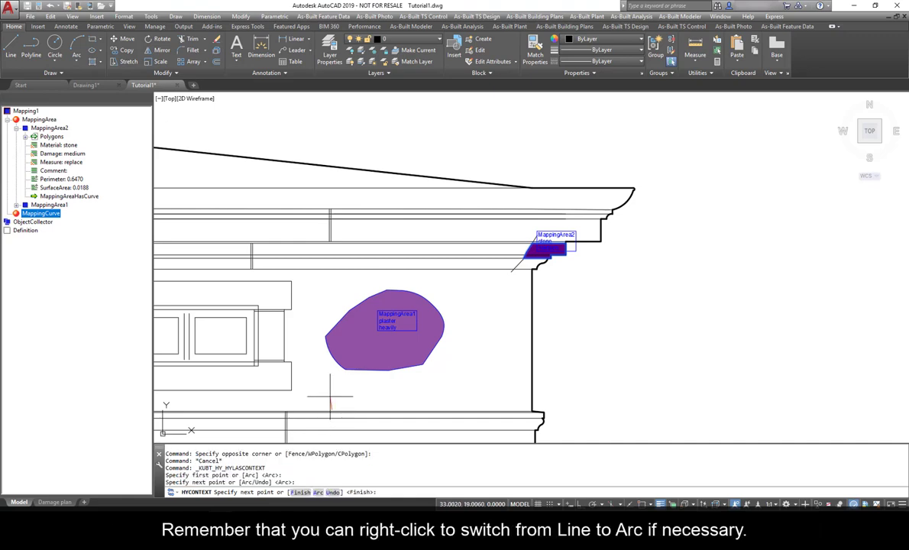
left_click(327, 380)
right_click(345, 233)
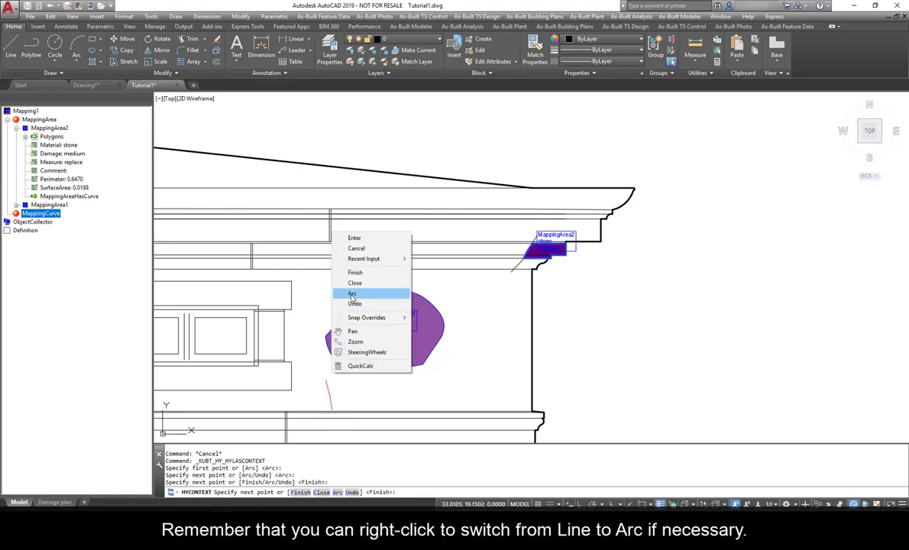
left_click(353, 295)
left_click(343, 348)
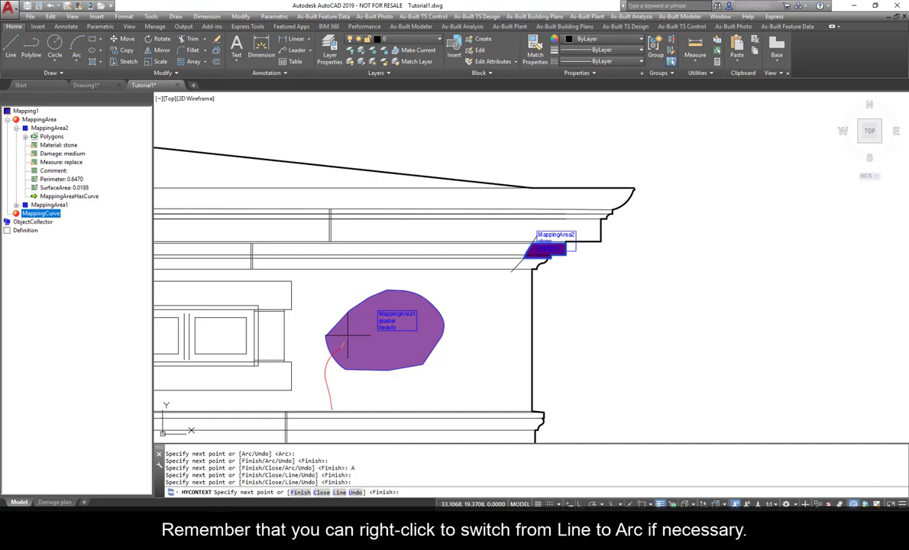
Step: Complete the crack with line segments across MappingArea1 and past its upper edge, and snap its label to a curve endpoint near the upper end
right_click(346, 336)
left_click(354, 398)
left_click(364, 324)
left_click(390, 311)
left_click(411, 303)
left_click(421, 285)
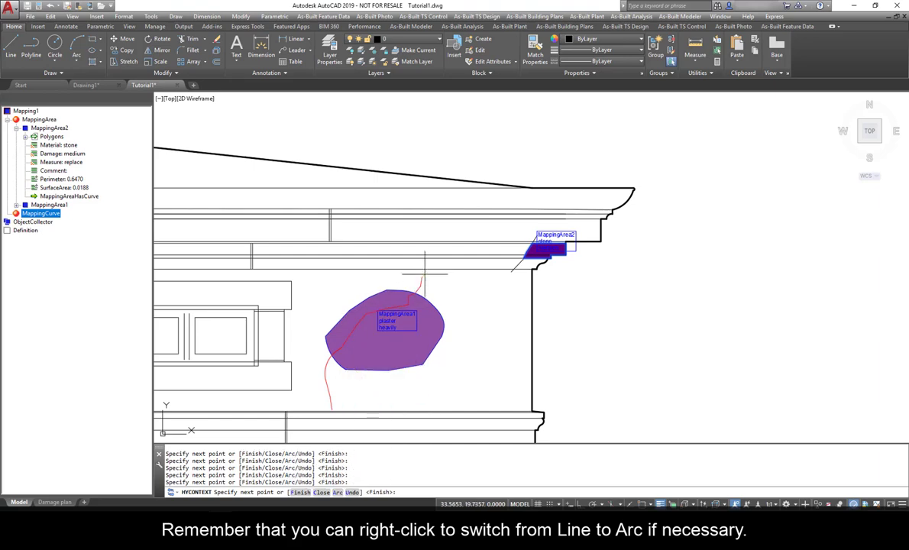
right_click(424, 273)
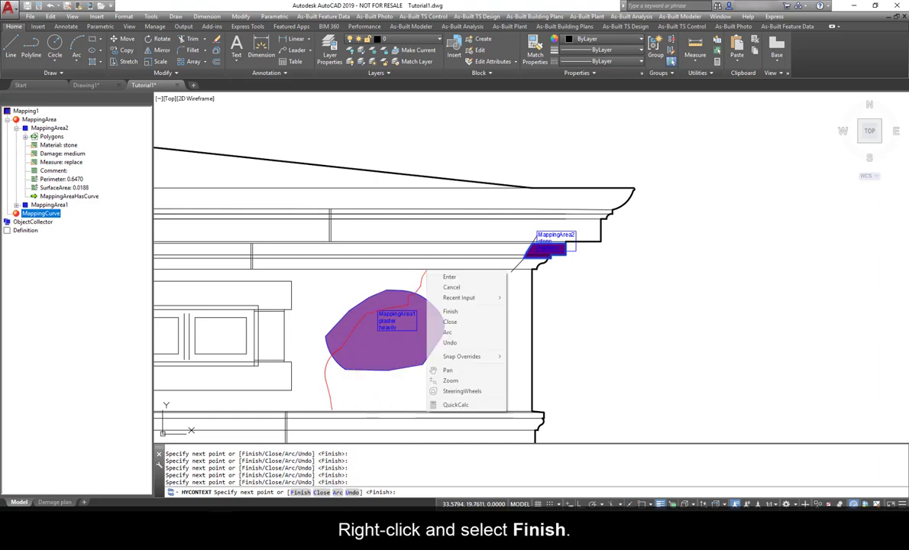
left_click(449, 313)
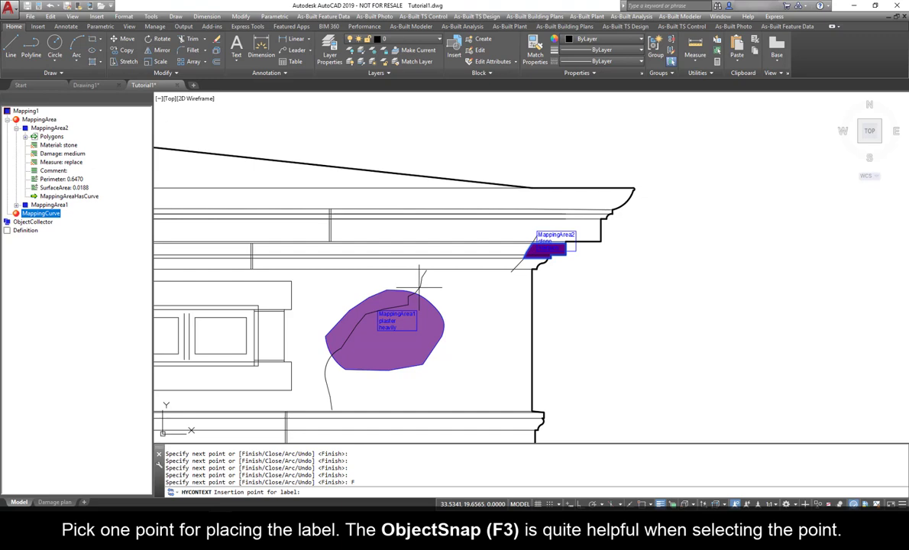
key("F3")
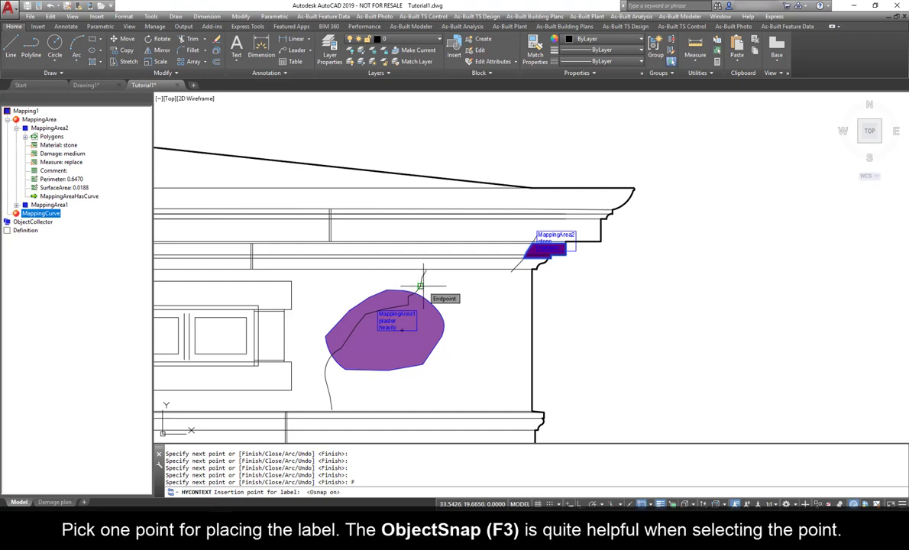
left_click(420, 287)
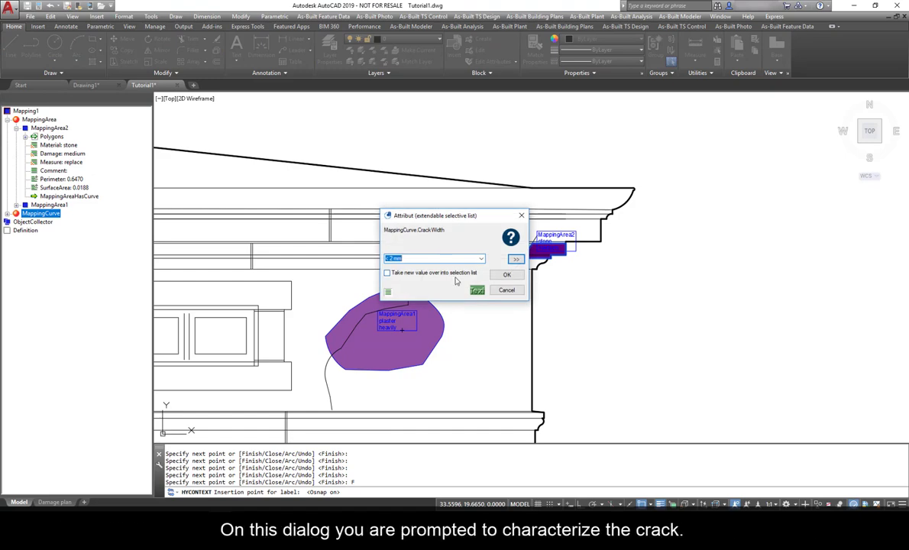
Step: Set the crack width to >= 2 mm and the crack's measure to injection
left_click(481, 259)
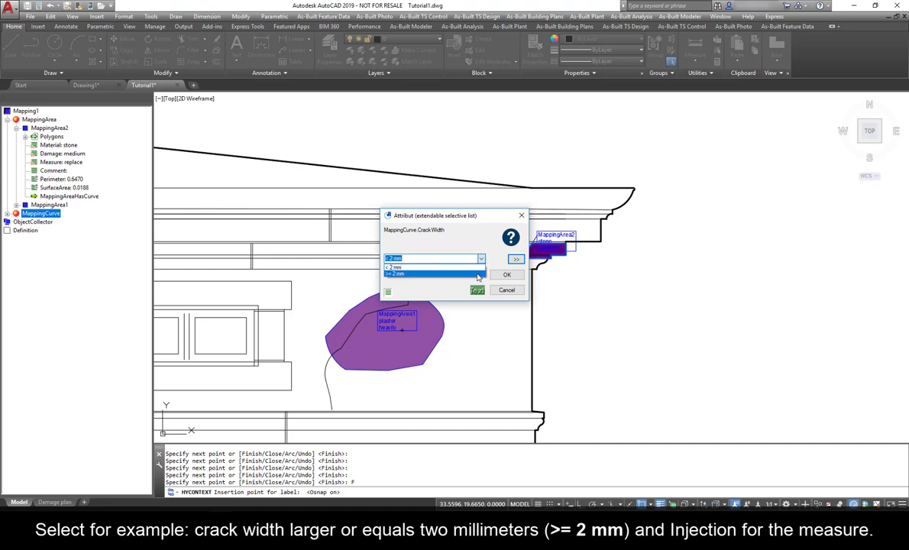
left_click(478, 274)
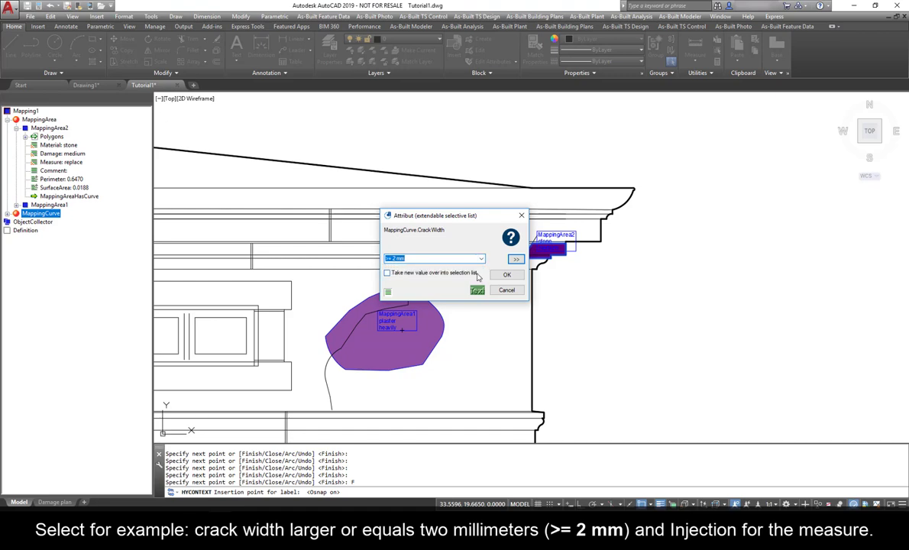
key("Return")
left_click(481, 259)
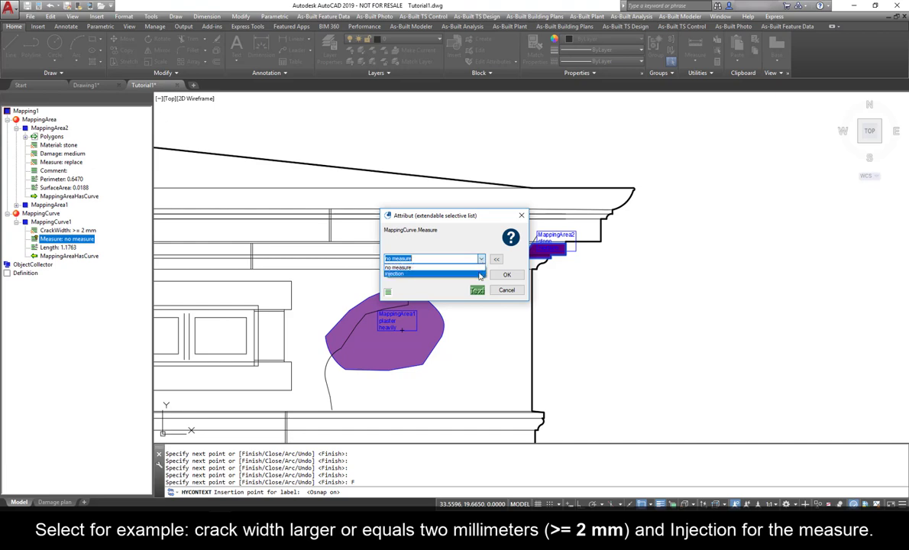
left_click(458, 274)
left_click(506, 275)
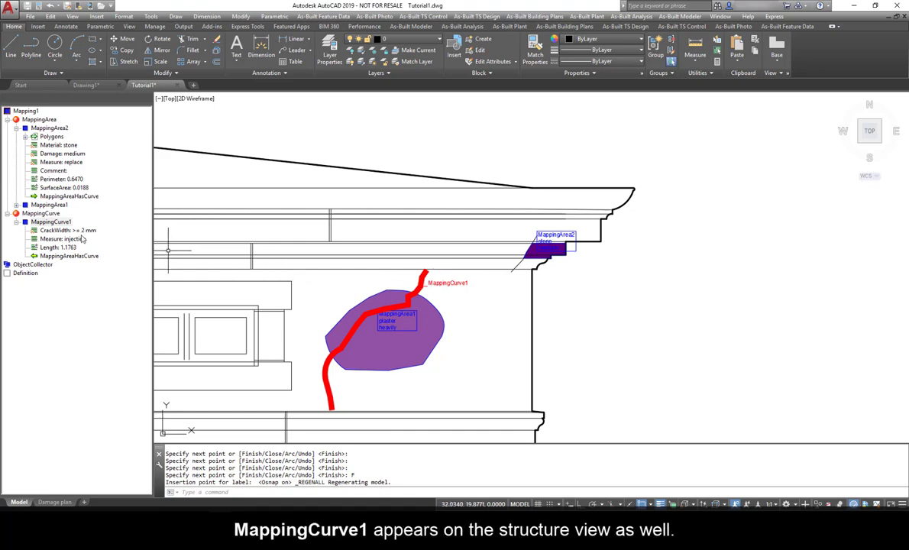
Step: Collapse the whole Mapping1 structure and select the MappingCurve1 label in the drawing to reveal its entry in the structure view
double_click(25, 223)
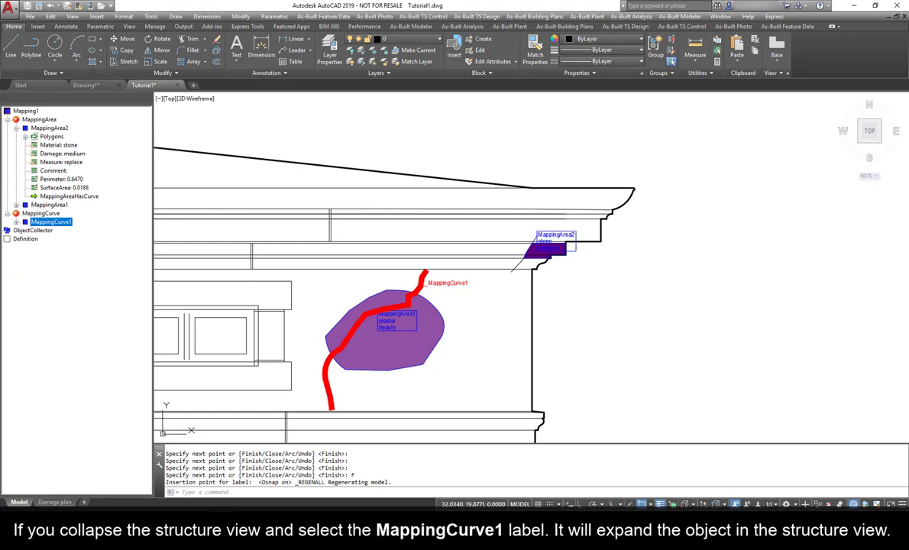
left_click(14, 113)
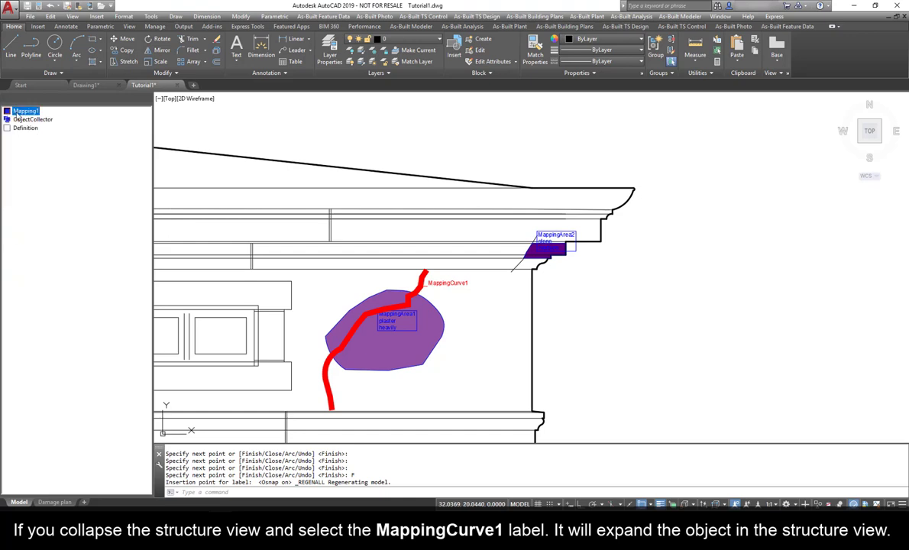
left_click(434, 284)
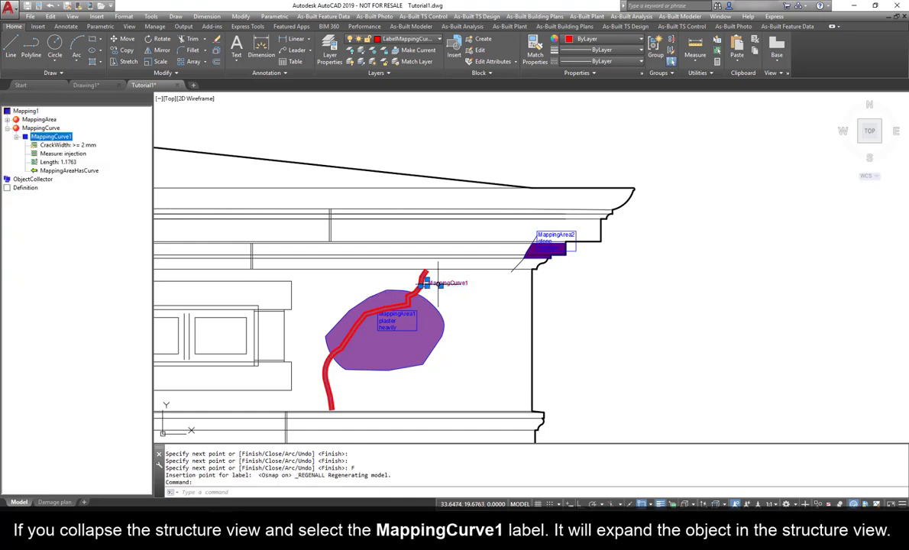
Step: Show the injection measure of MappingCurve1 in its drawing label
right_click(66, 156)
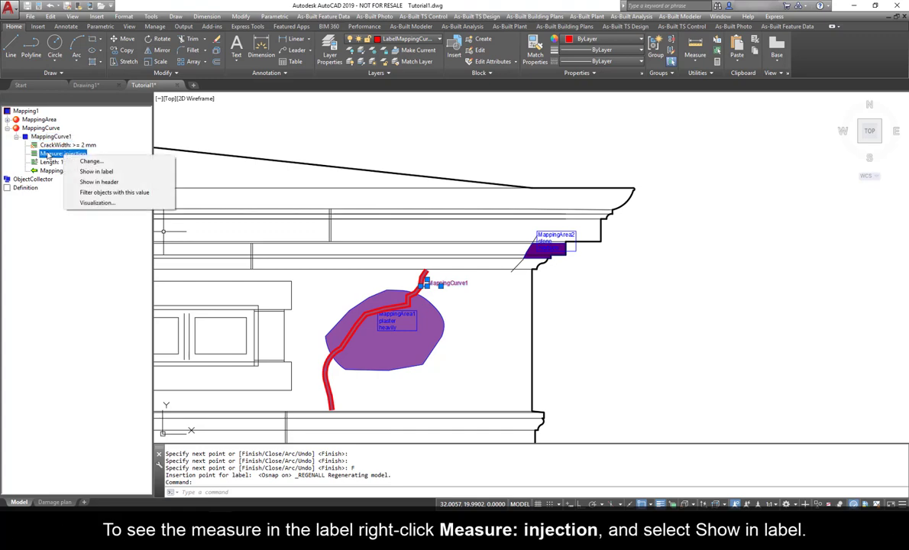
left_click(96, 172)
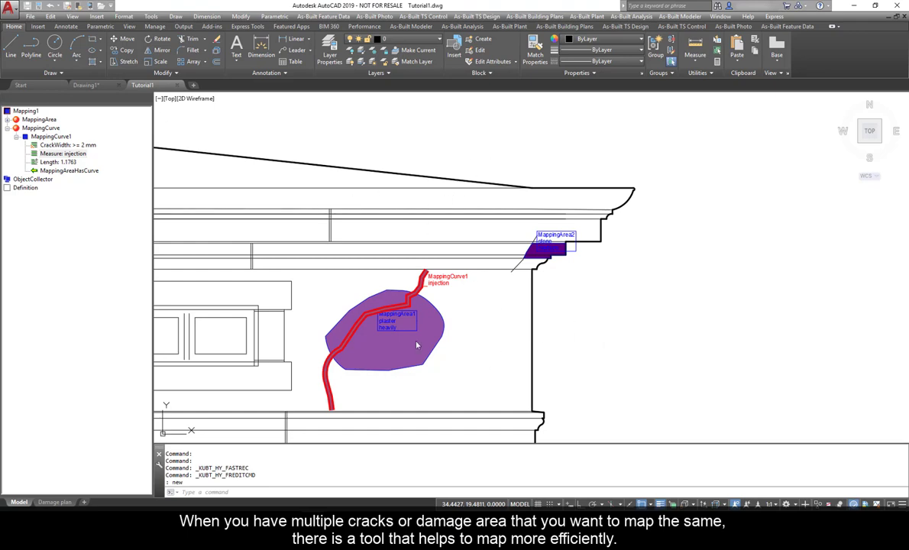
Step: Begin a new fast-recording command for the MappingCurve class, using the Add MappingCurve (Draw anew) creation method
left_click(790, 28)
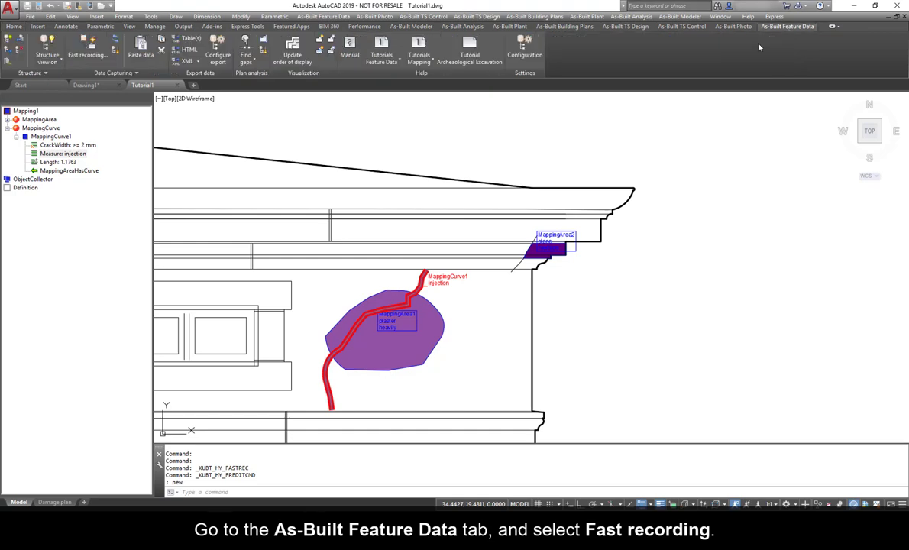
left_click(89, 54)
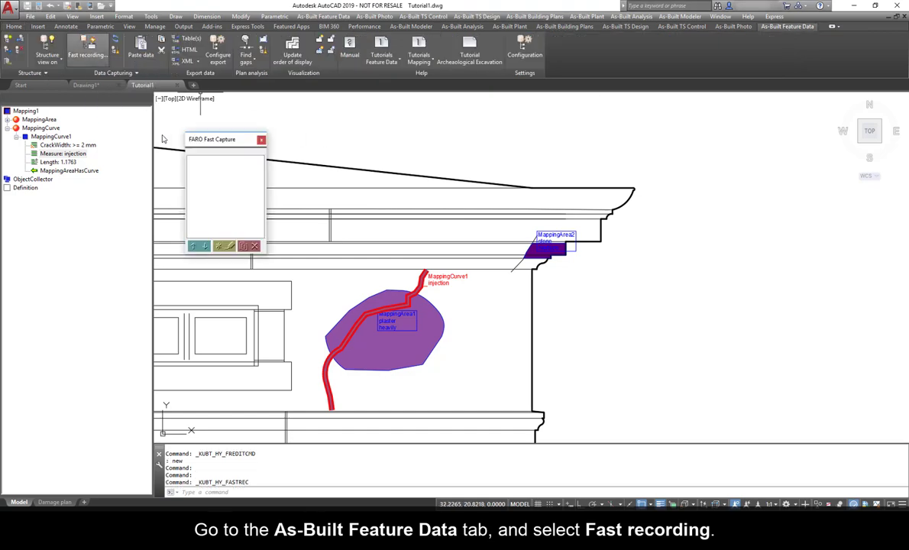
left_click(220, 248)
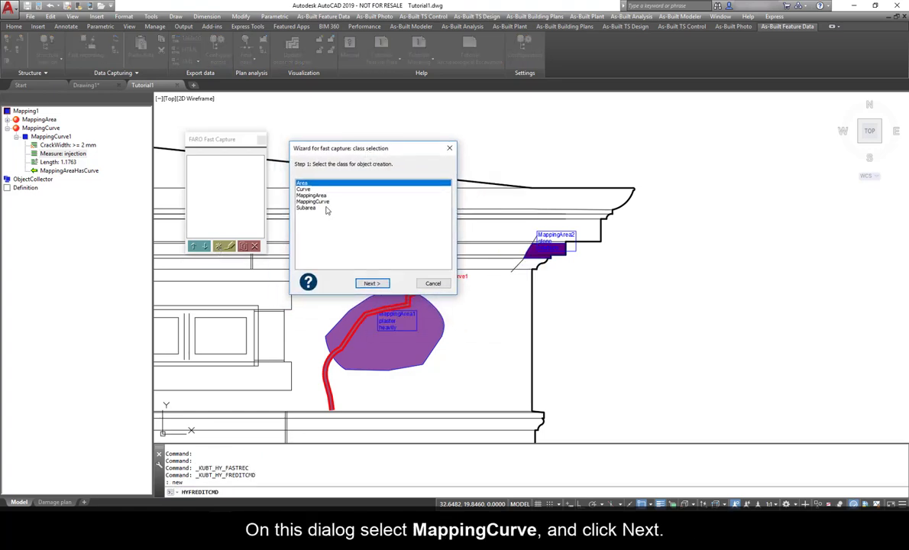
left_click(313, 201)
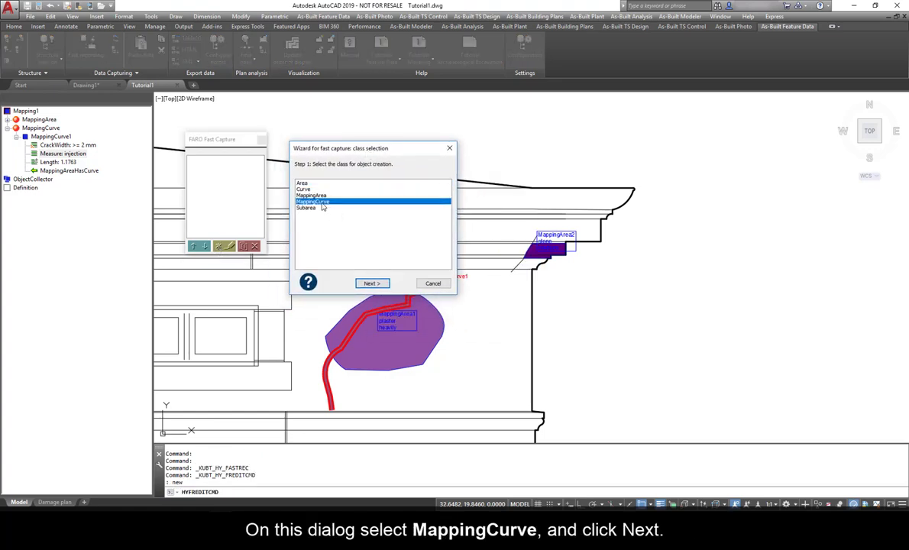
left_click(372, 283)
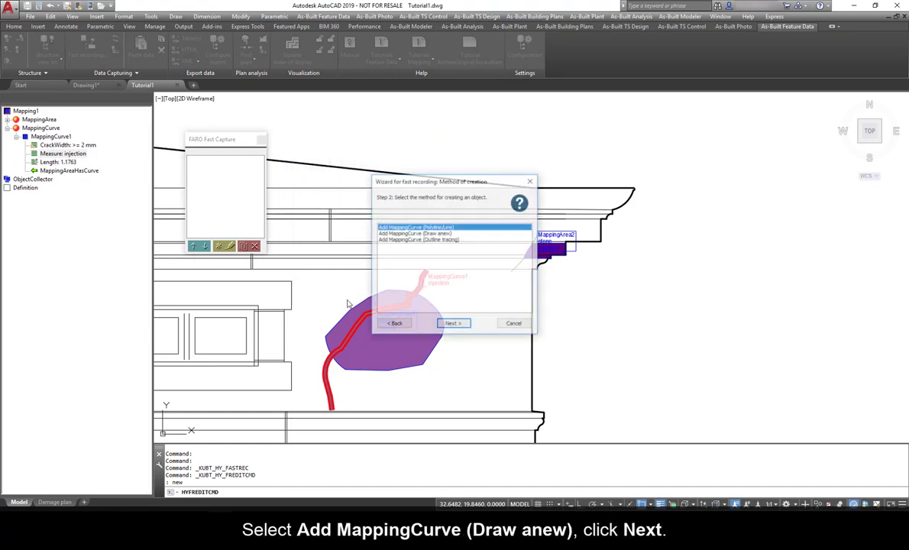
left_click(419, 233)
left_click(454, 324)
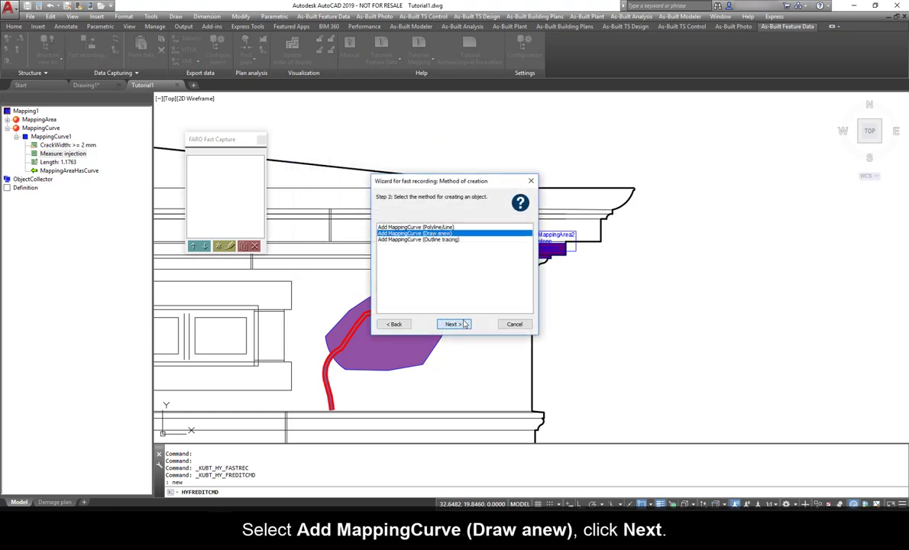
Step: Assign the CrackWidth attribute of the fast-capture command by user input
left_click(473, 202)
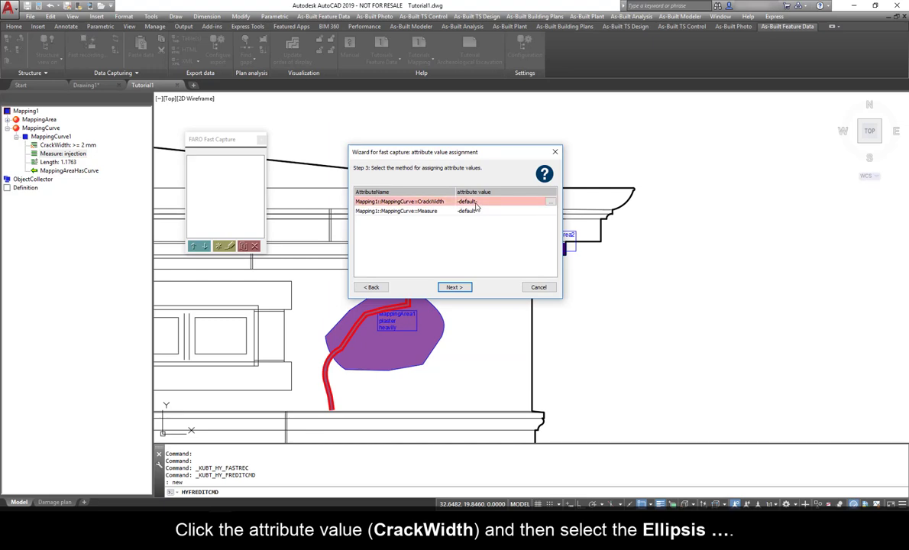
left_click(550, 202)
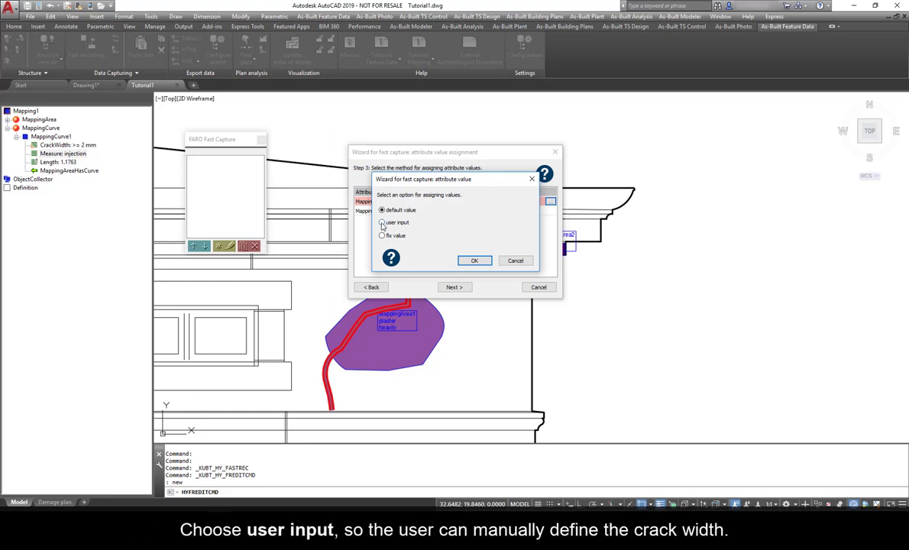
left_click(472, 261)
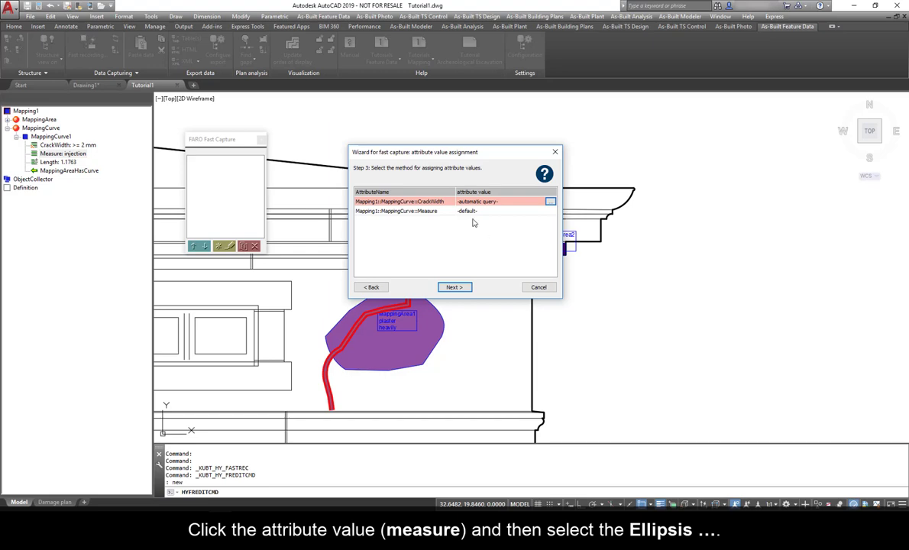
Step: Assign the Measure attribute of the fast-capture command the fixed value injection
left_click(548, 213)
left_click(550, 211)
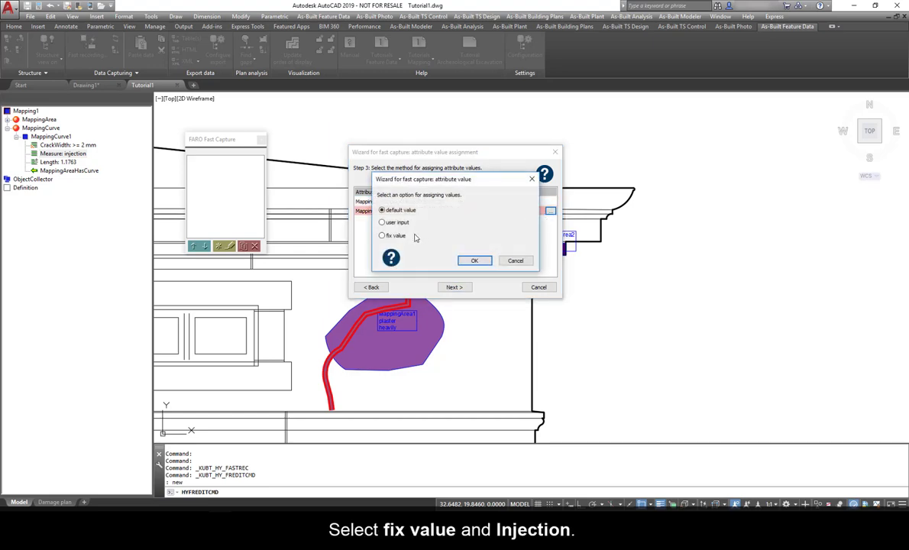
left_click(474, 261)
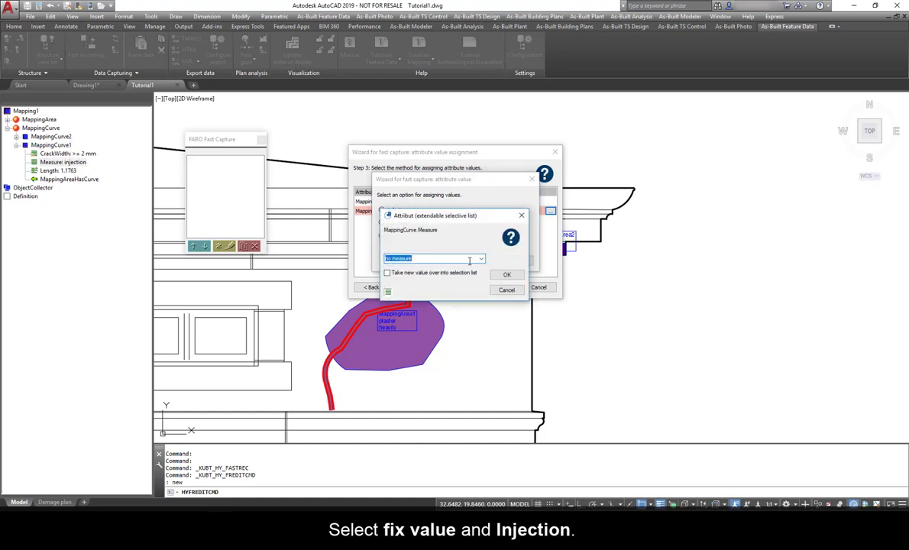
left_click(443, 258)
left_click(448, 275)
left_click(532, 268)
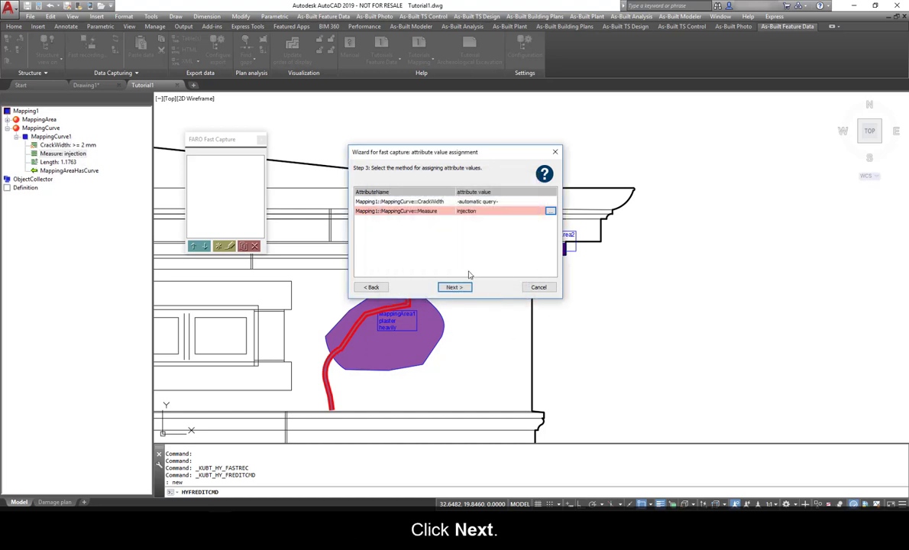
Step: Name the fast-capture command Crack_Injection, finish the wizard, and dock the FARO Fast Capture palette beside the structure view
left_click(457, 287)
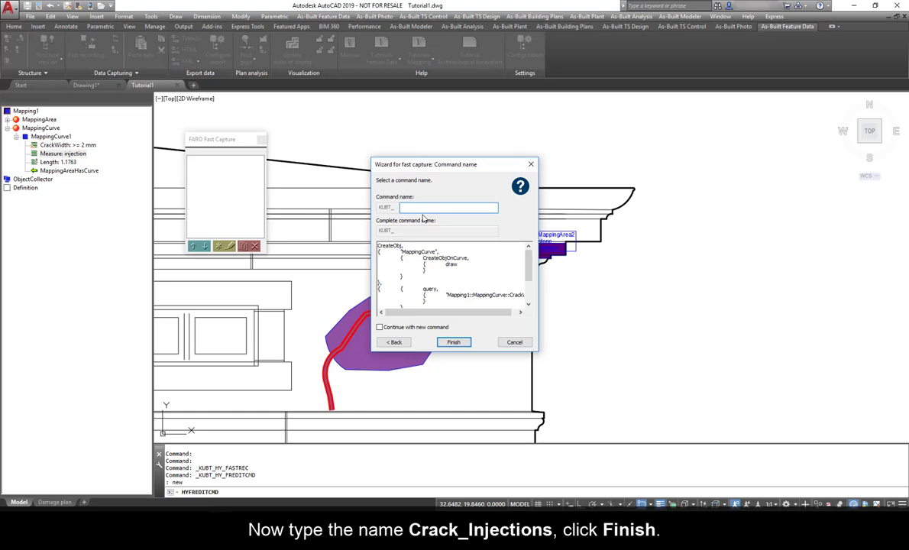
type("Crack_Injection")
left_click(454, 342)
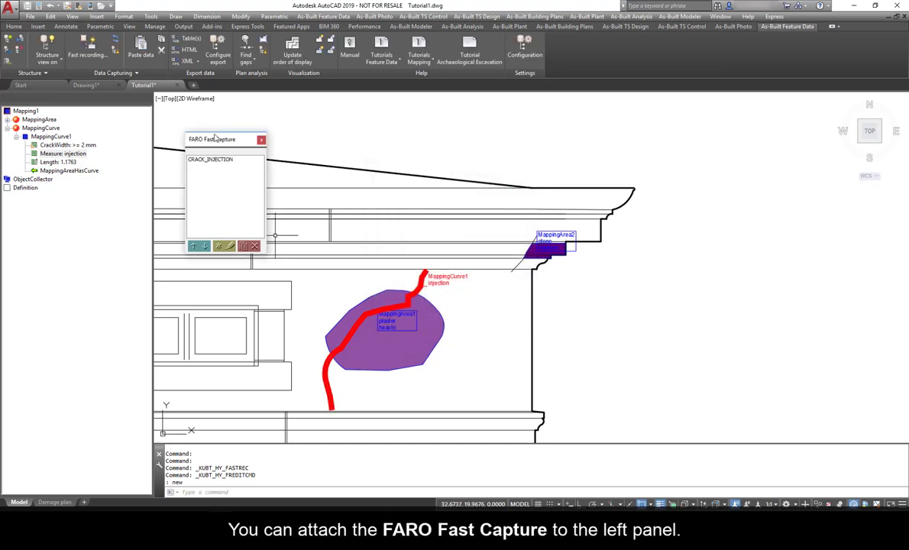
mouse_move(217, 139)
left_mouse_down()
mouse_move(283, 87)
mouse_move(290, 106)
mouse_move(175, 111)
left_mouse_up()
Step: Run CRACK_INJECTION, draw a zigzag crack between the two framed panels left of MappingArea1, and place its label on a vertex near the upper end
left_click(191, 118)
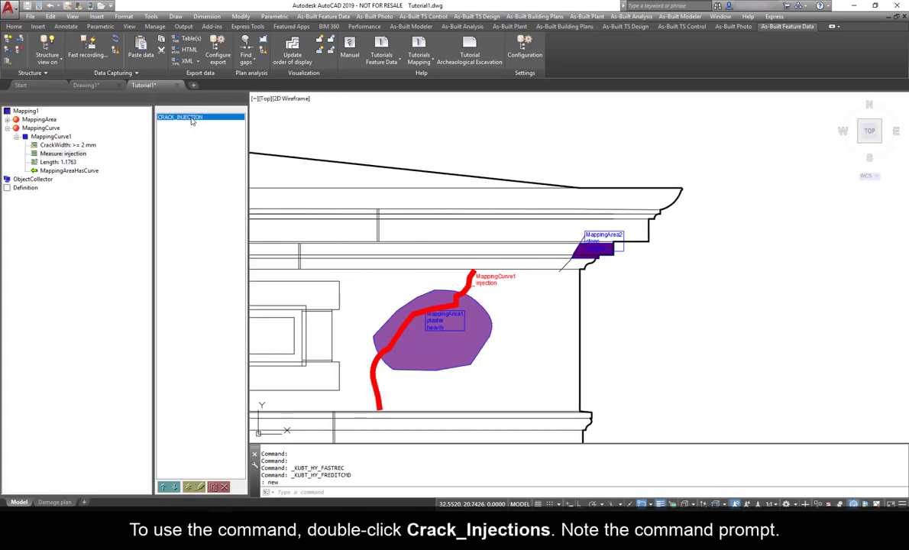
double_click(192, 120)
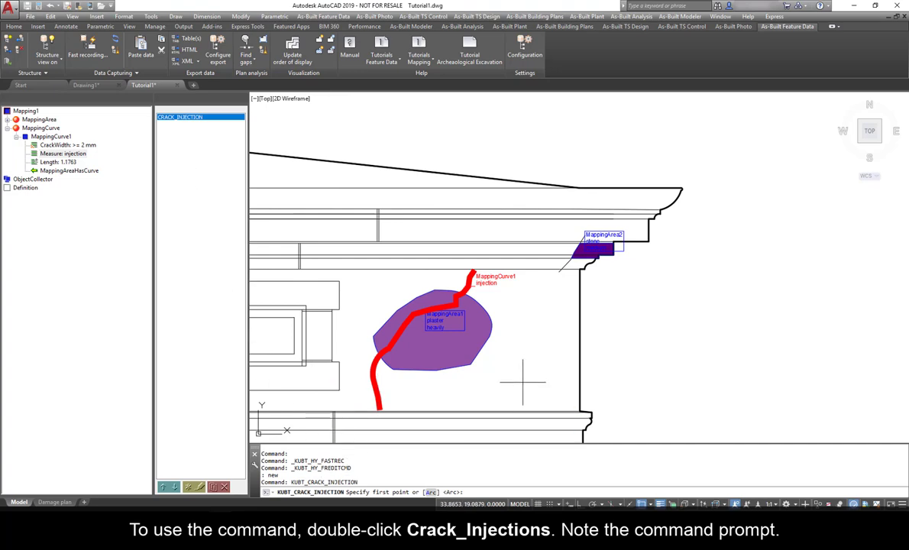
mouse_move(359, 285)
middle_mouse_down()
mouse_move(615, 197)
mouse_move(696, 142)
middle_mouse_up()
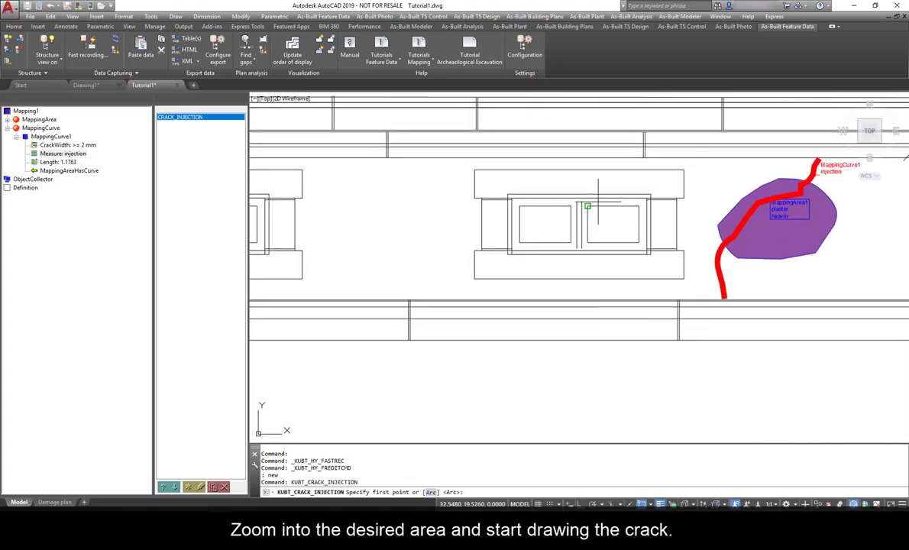
left_click(334, 263)
left_click(373, 243)
left_click(365, 198)
left_click(405, 204)
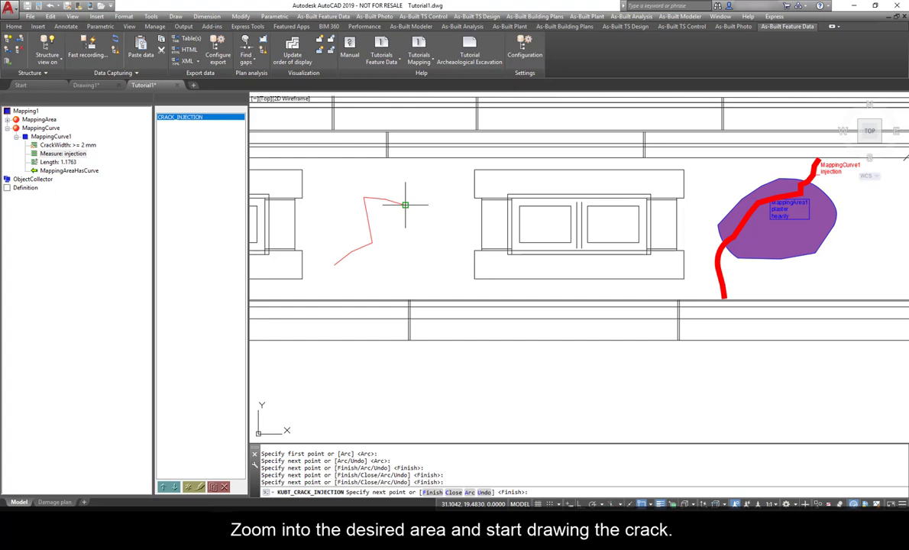
left_click(424, 196)
left_click(442, 171)
right_click(444, 167)
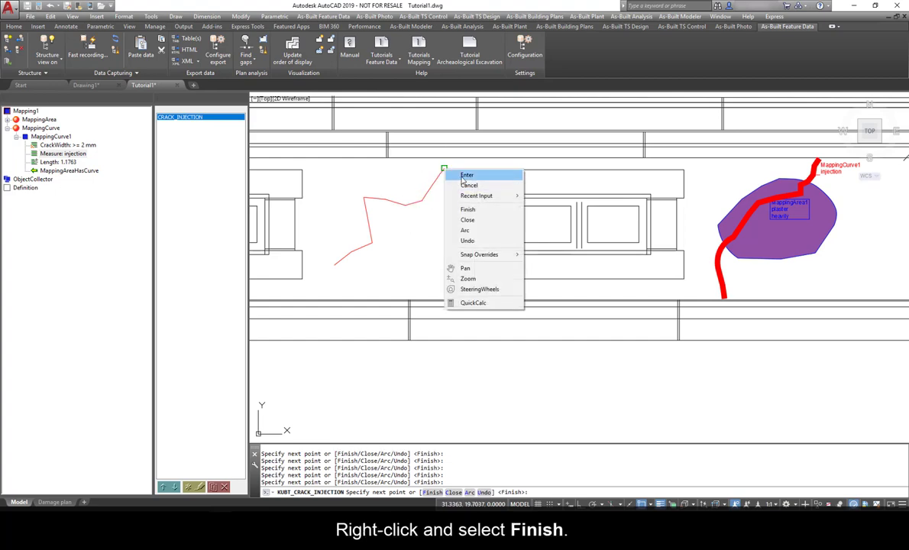
left_click(459, 207)
left_click(420, 201)
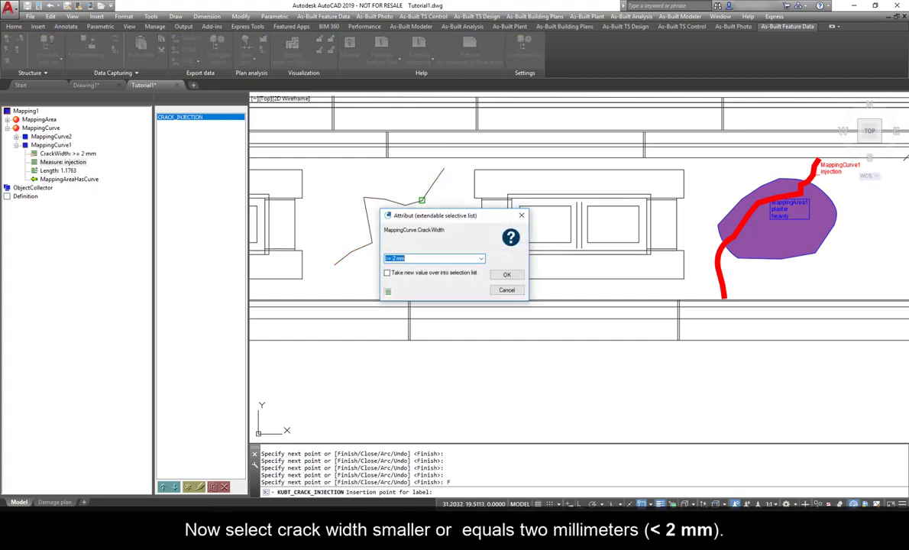
Step: Set the crack width of the crack between the framed panels to < 2 mm
left_click(481, 259)
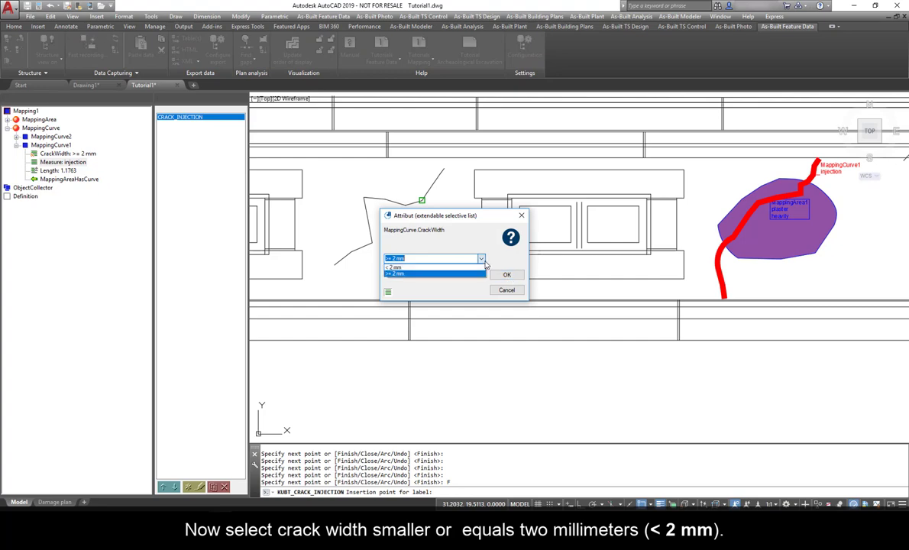
left_click(431, 265)
left_click(506, 276)
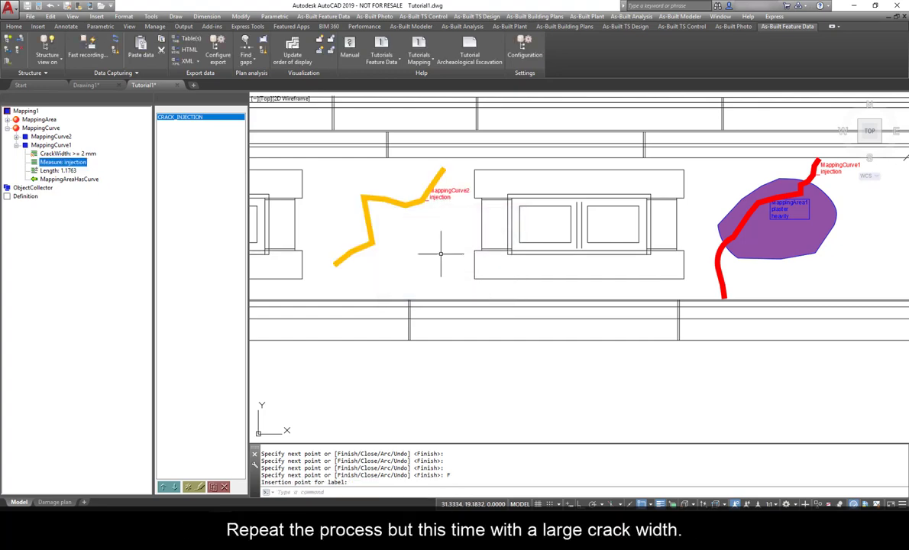
Step: Run CRACK_INJECTION again to draw a labelled zigzag crack below the horizontal moulding, with its crack width set to >= 2 mm
double_click(194, 118)
left_click(349, 386)
left_click(366, 376)
left_click(375, 383)
left_click(400, 381)
left_click(423, 380)
left_click(429, 388)
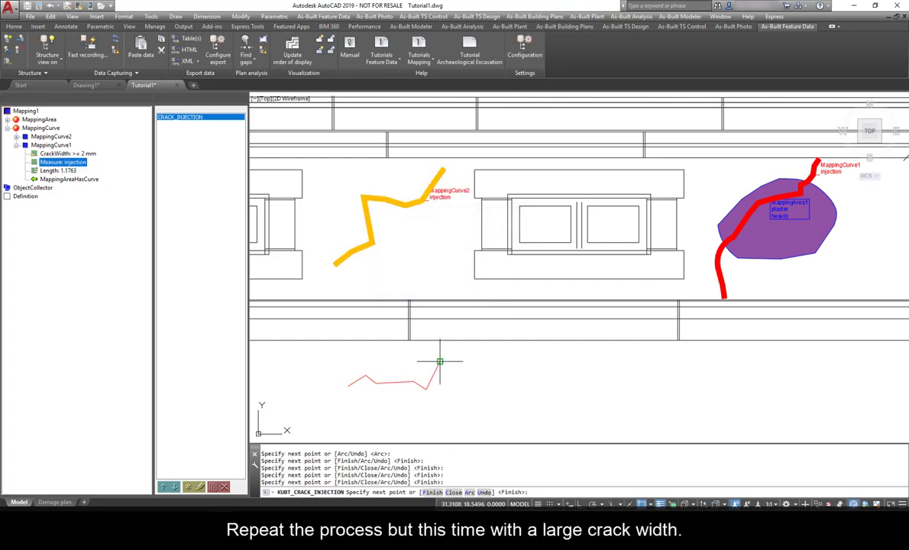
left_click(440, 361)
right_click(447, 361)
left_click(474, 406)
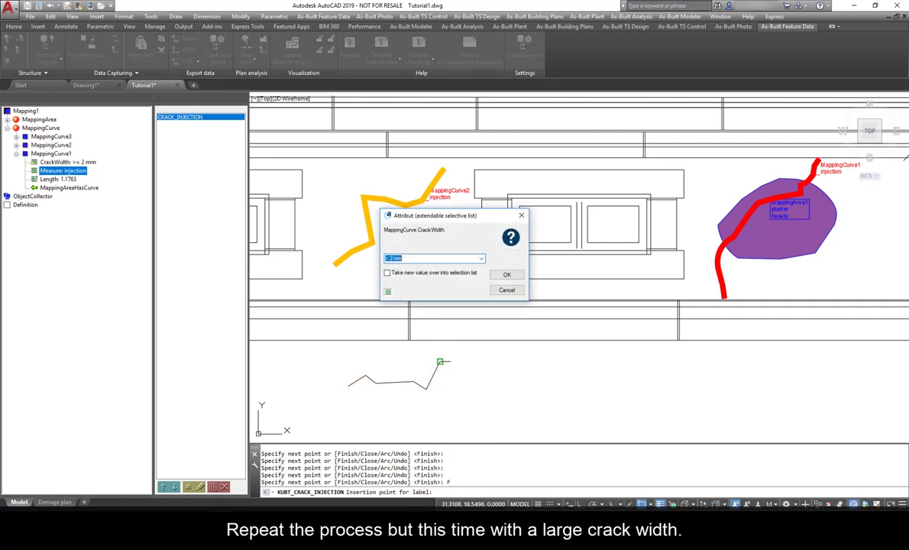
left_click(481, 258)
left_click(458, 275)
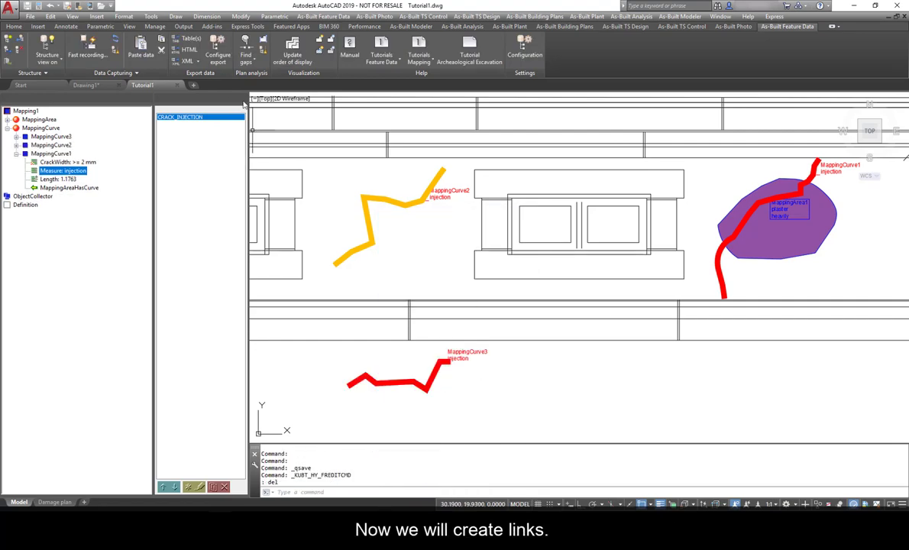
Step: Select the MappingArea1 label in the drawing and examine the area's MappingAreaHasCurve link entry in the structure view
scroll(810, 229, "up", 5)
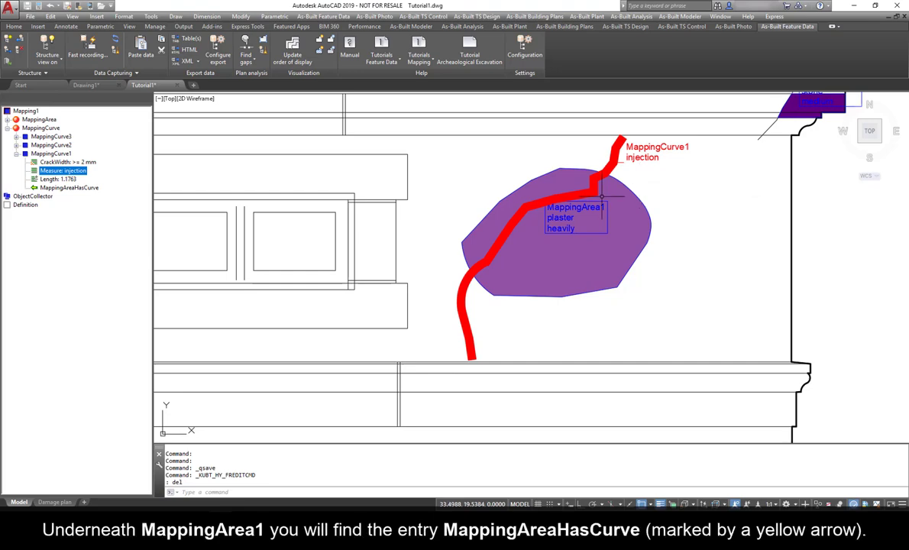
left_click(562, 226)
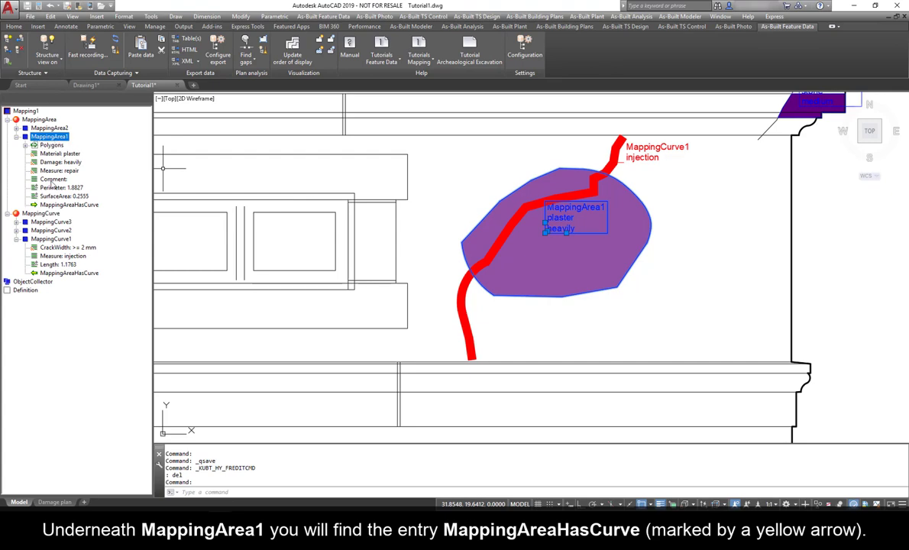
left_click(82, 205)
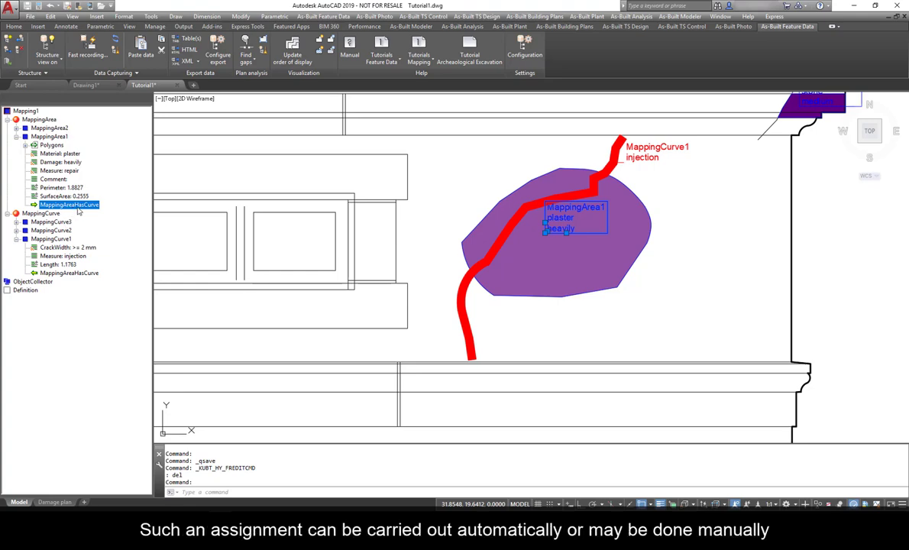
right_click(65, 207)
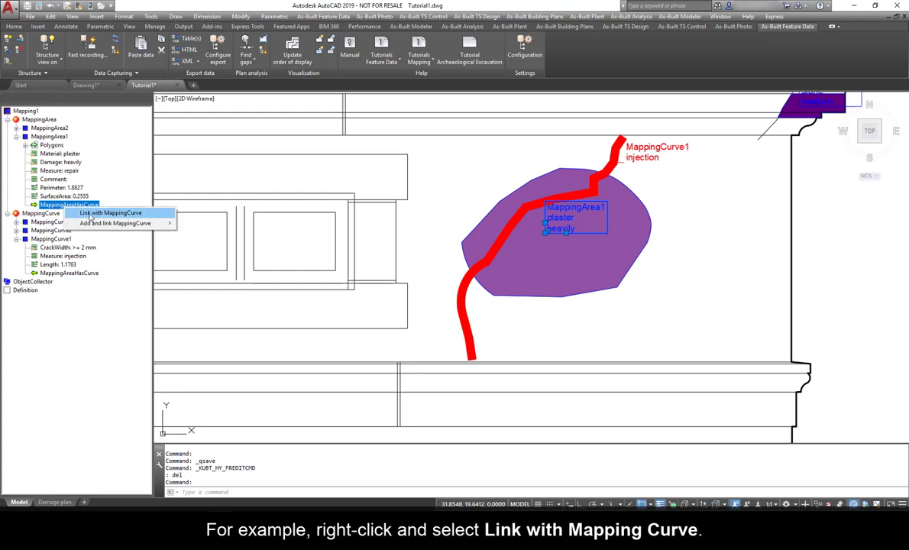
left_click(90, 215)
key("Escape")
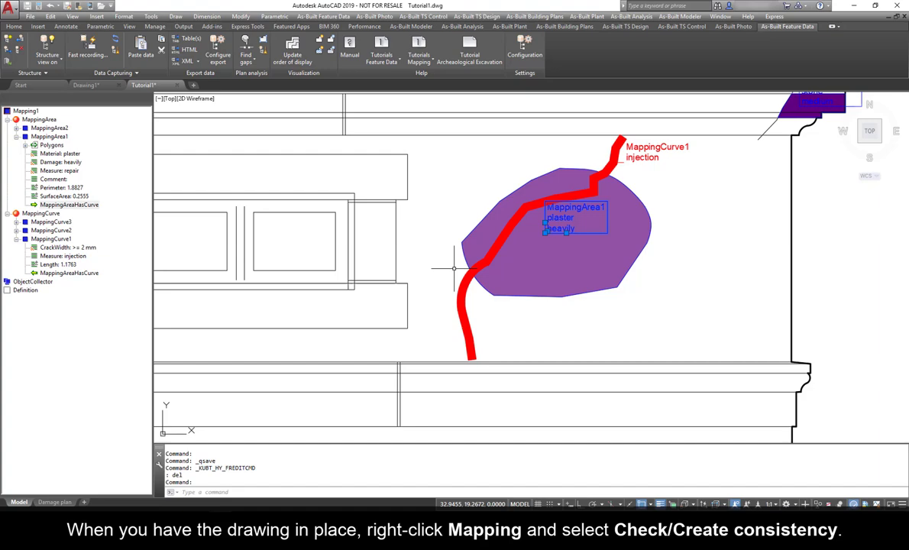
Step: Run Check/Create consistency on Mapping1, updating links, areas, curves and calculation attributes and checking the number of linked objects
left_click(23, 112)
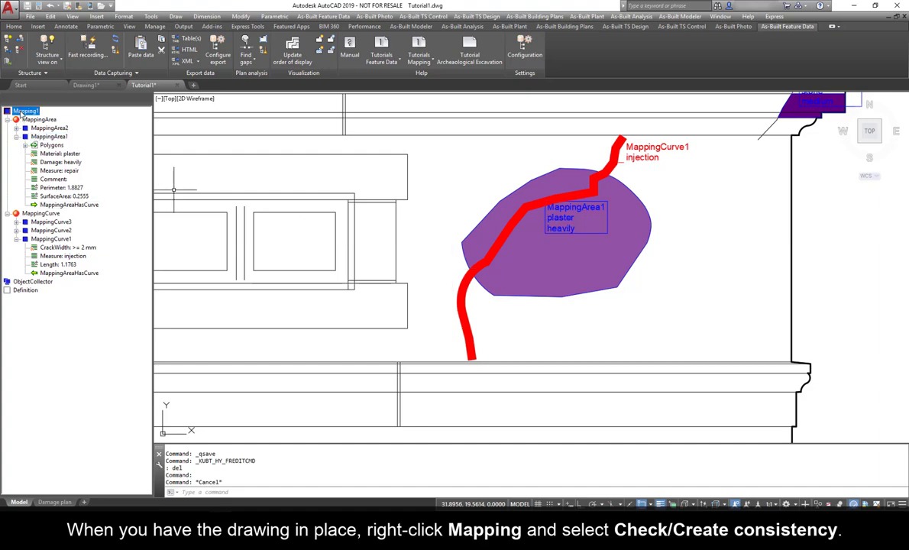
right_click(22, 113)
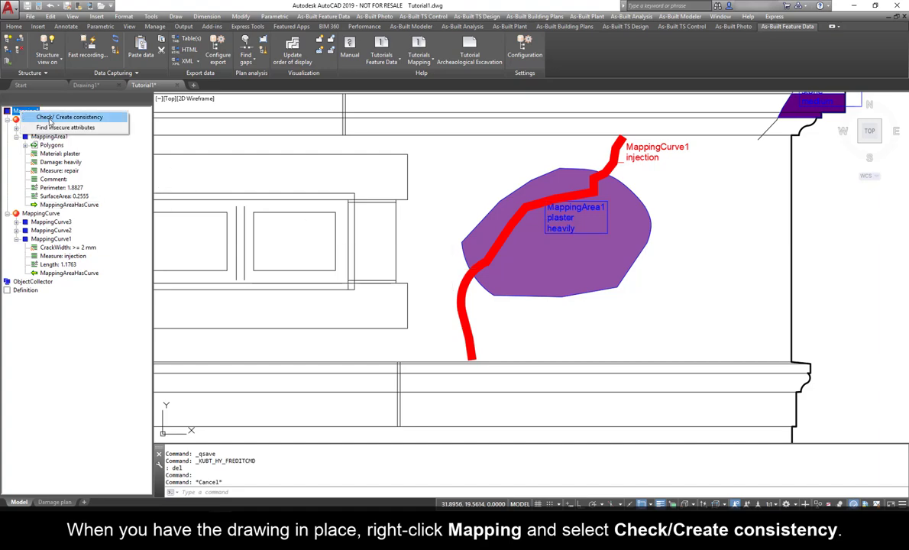
left_click(50, 117)
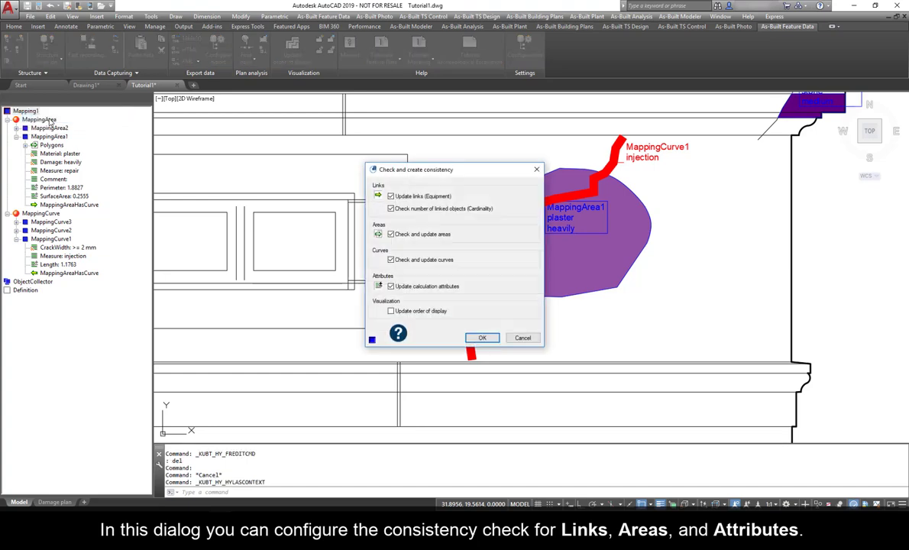
mouse_move(432, 175)
left_mouse_down()
mouse_move(473, 149)
mouse_move(430, 155)
left_mouse_up()
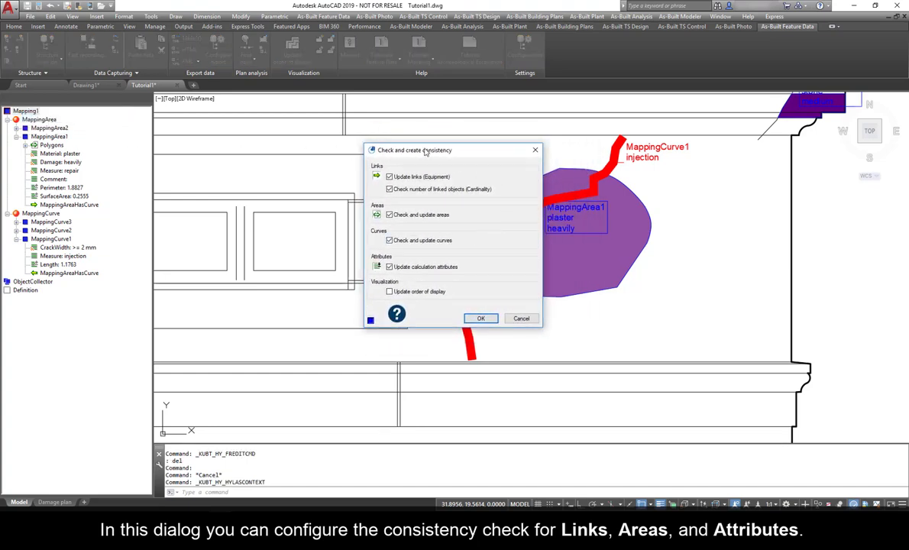
left_click(474, 320)
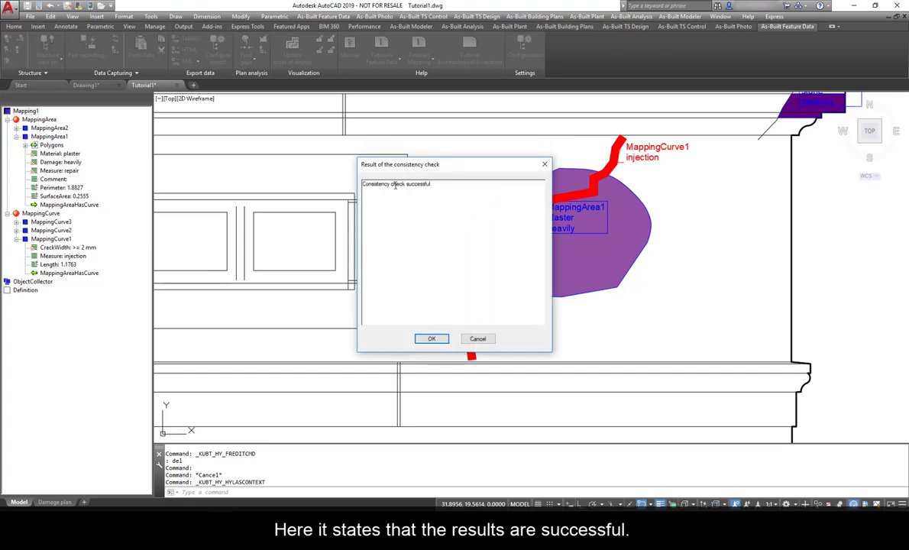
left_click(430, 339)
Step: Expand MappingArea1 in the structure view to examine the curve linked under its MappingAreaHasCurve entry
double_click(7, 112)
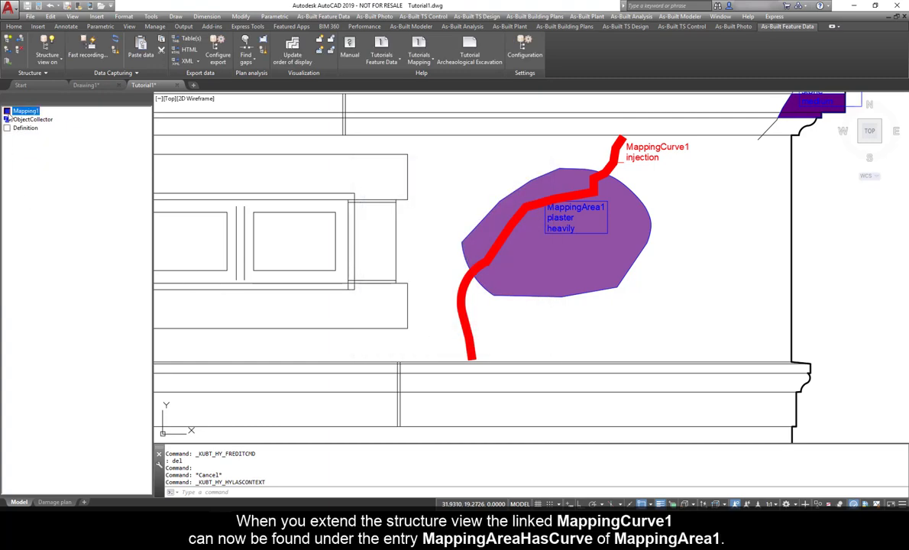
double_click(18, 121)
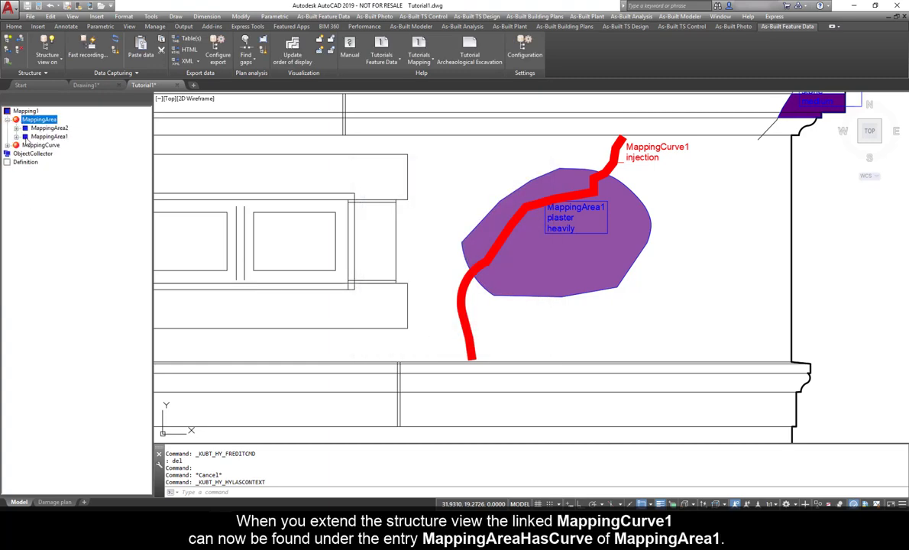
double_click(29, 138)
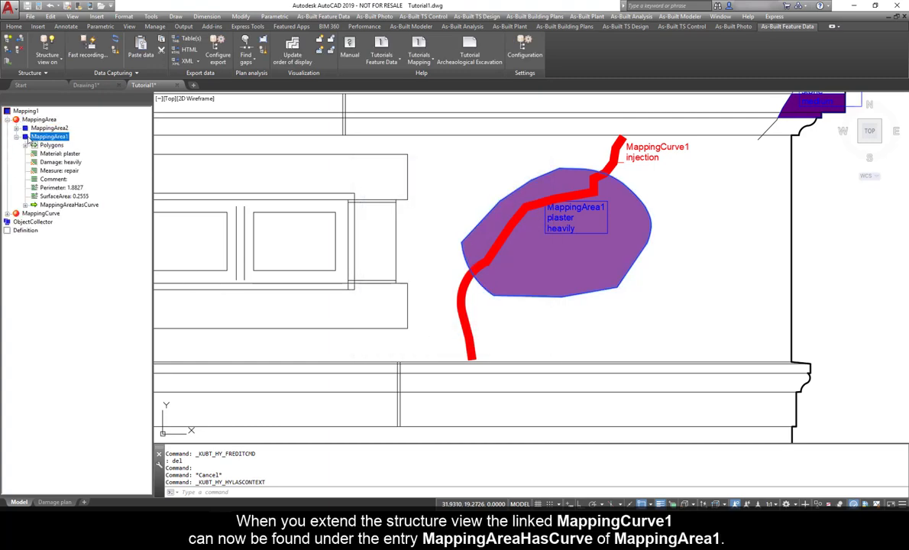
double_click(34, 204)
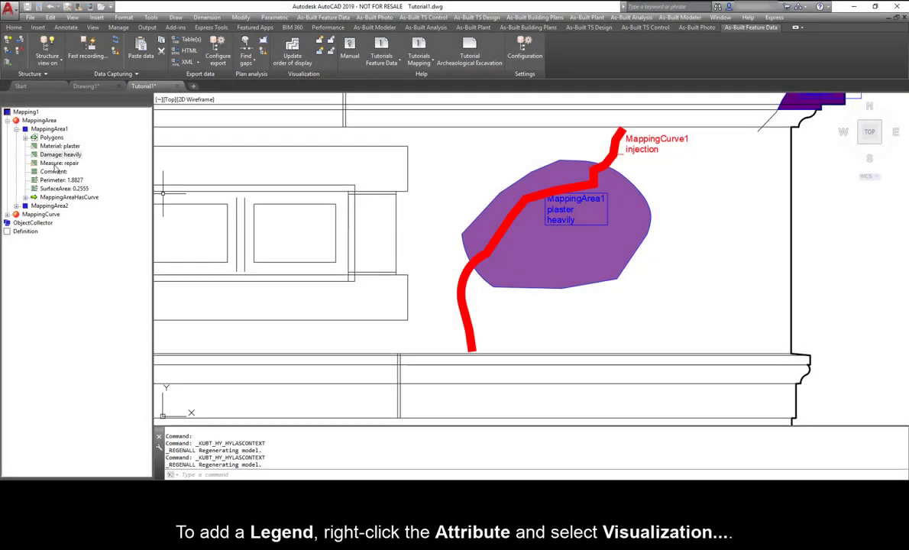
Step: Hide the preservation, repair and replace values in the Measure visualization of the MappingArea class
right_click(55, 165)
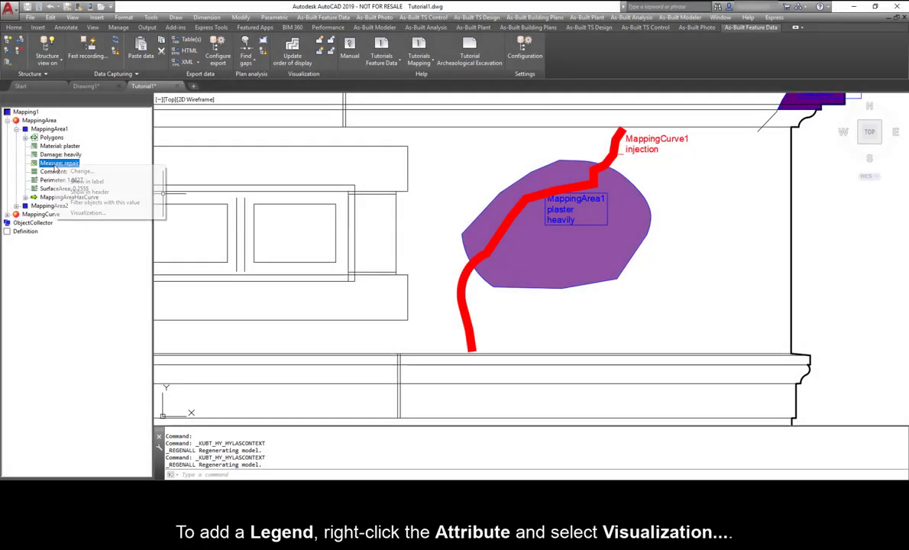
left_click(88, 213)
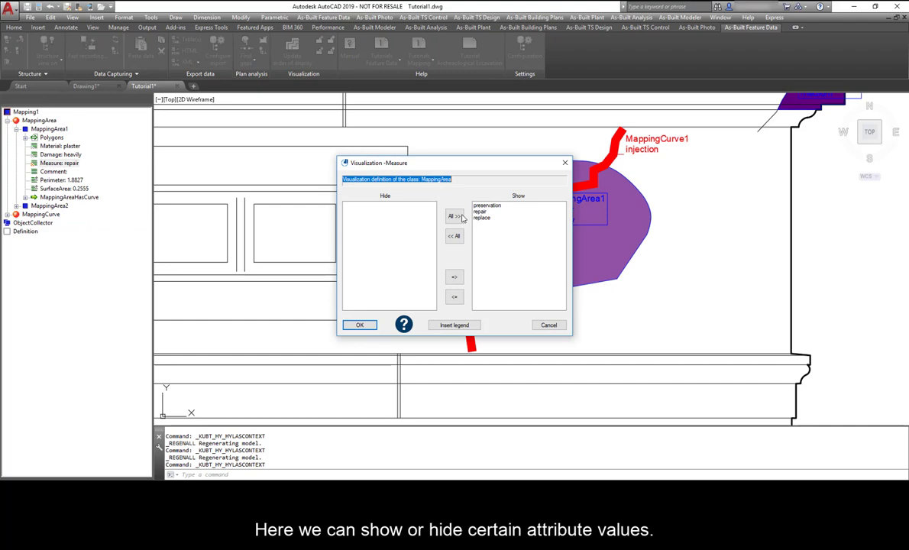
left_click(487, 206)
left_click(482, 217, "shift")
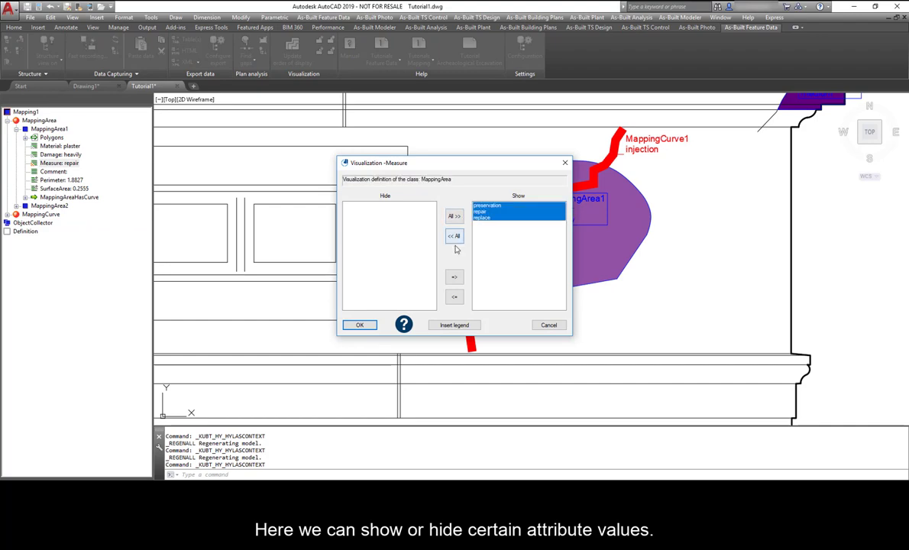
left_click(454, 296)
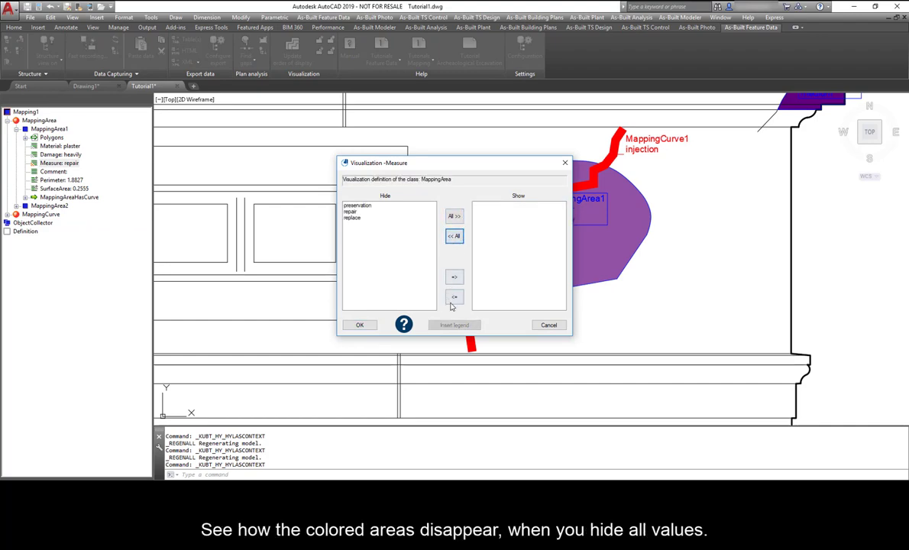
left_click(361, 324)
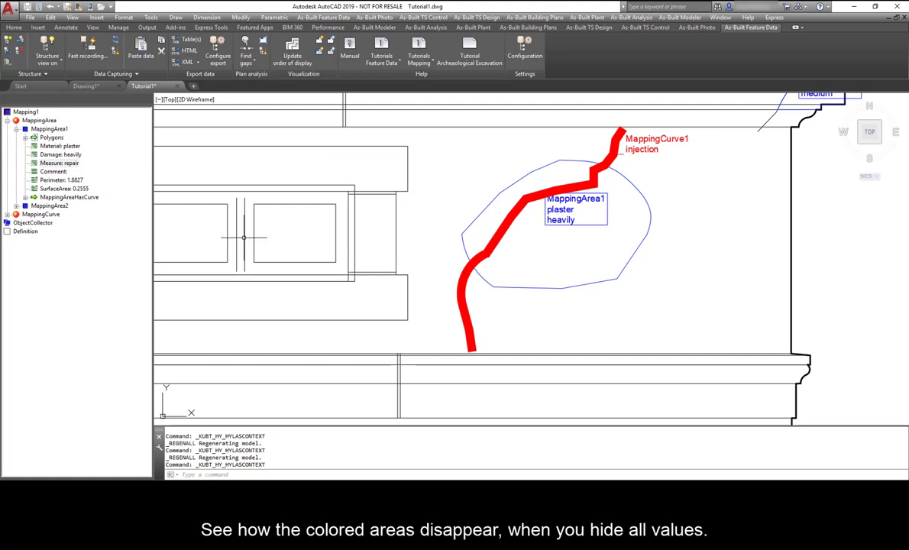
Step: Show the stone, brick and plaster values in the Material visualization of the MappingArea class
right_click(58, 146)
left_click(88, 194)
left_click(336, 190)
left_click(336, 203, "shift")
left_click(448, 198)
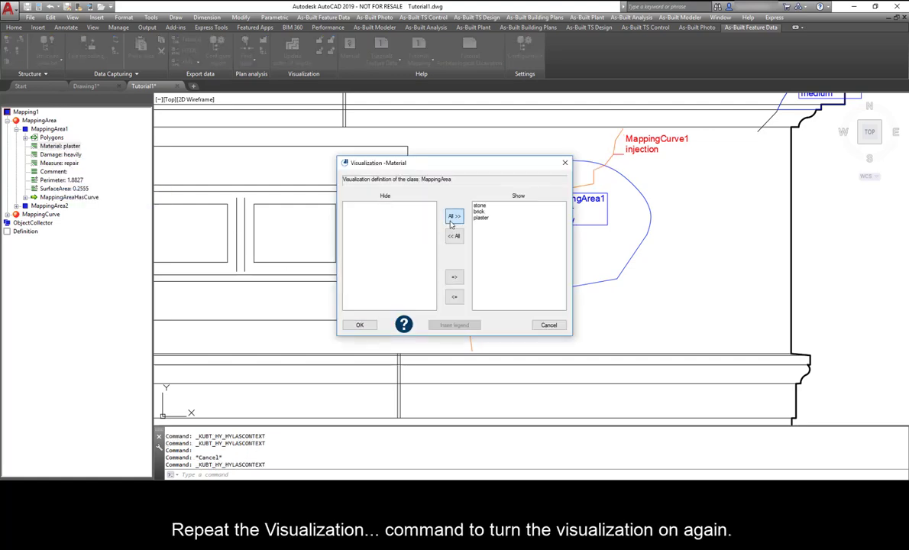
left_click_drag(382, 145, 233, 136)
left_click(191, 295)
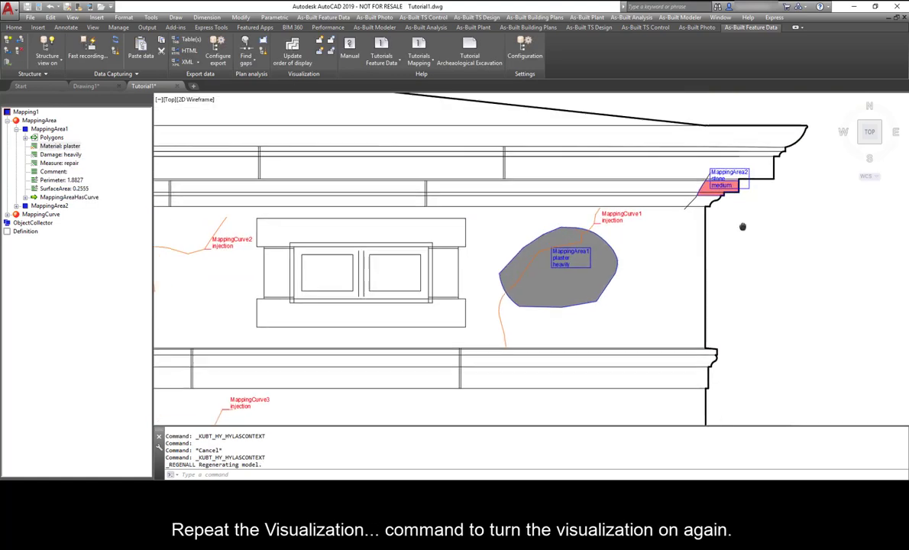
Step: Insert a Material legend for the mapping areas in the empty space beside the facade, below MappingArea2
right_click(55, 146)
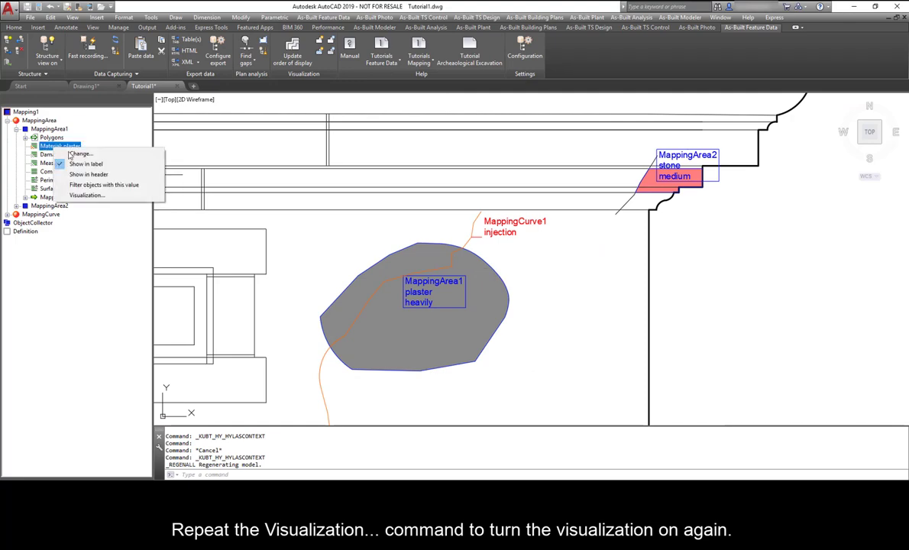
left_click(88, 194)
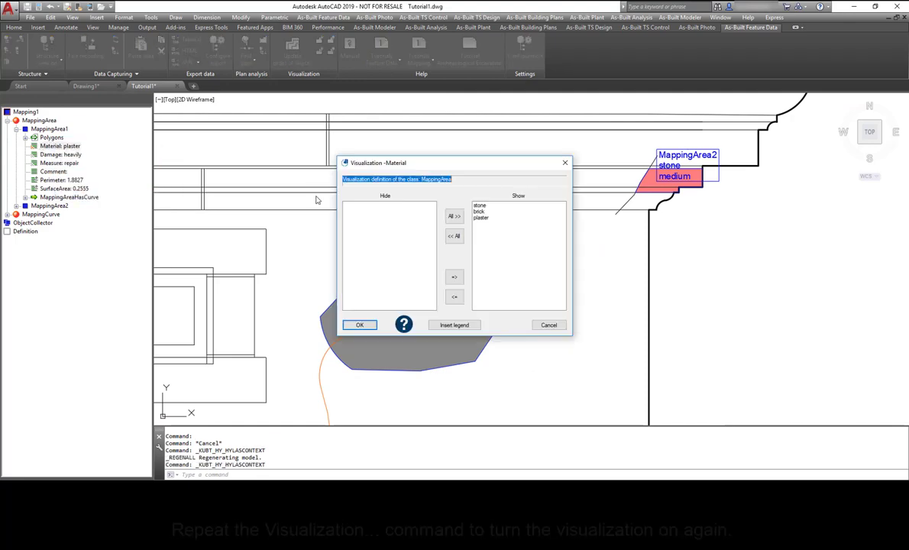
left_click(455, 325)
scroll(684, 271, "down", 3)
left_click(736, 262)
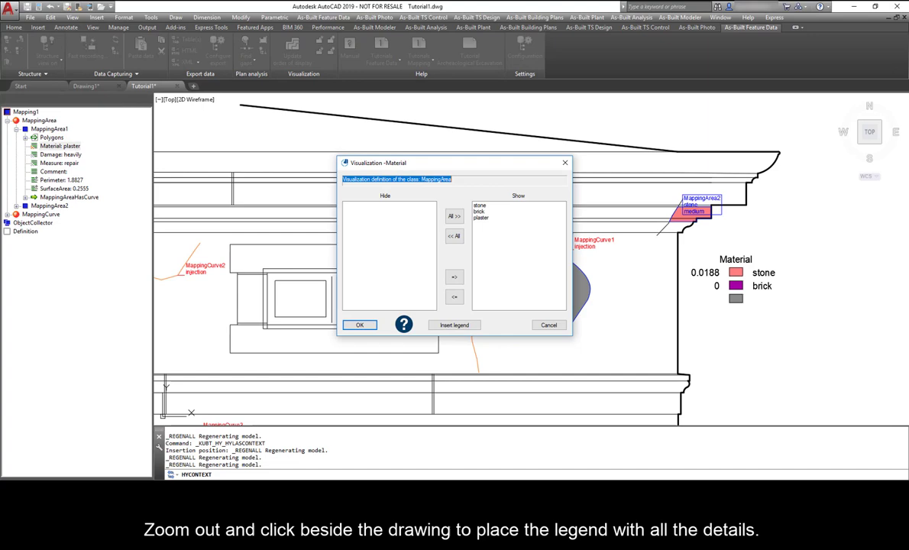
left_click(549, 326)
middle_click_drag(711, 299, 724, 316)
Step: Add a labelled MappingArea by inner point on the band above the double framed panels, with material stone
right_click(42, 121)
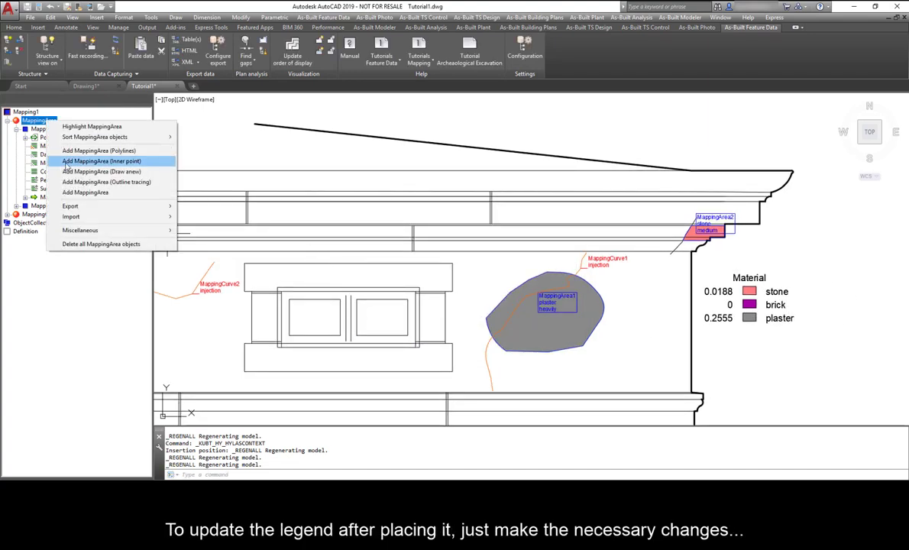
left_click(67, 162)
left_click(244, 265)
key("Return")
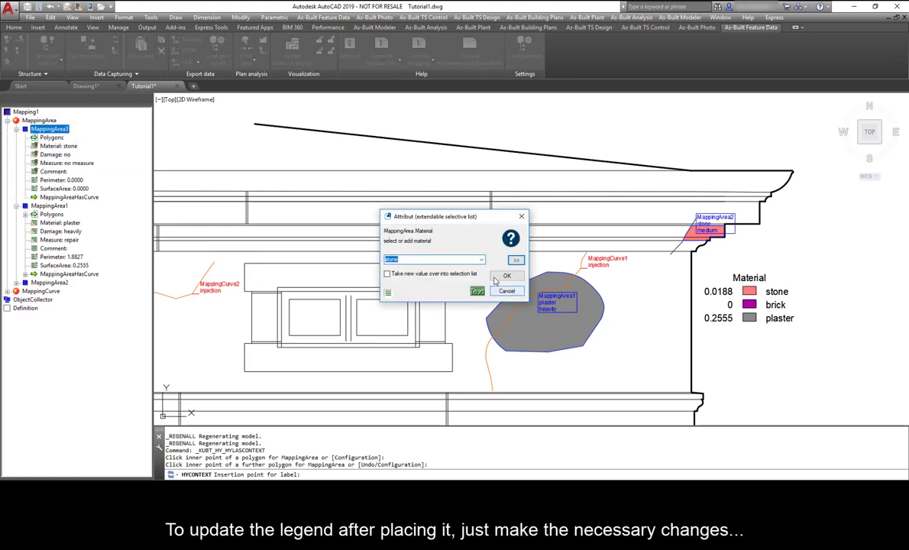
left_click(505, 276)
Step: Set the Damage attribute of MappingArea3 to little
left_click(53, 154)
right_click(54, 154)
left_click(81, 162)
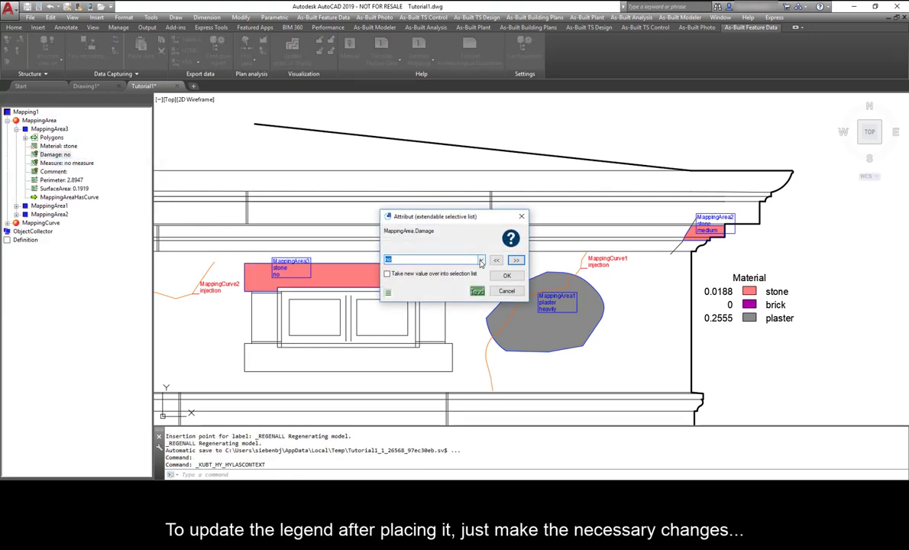
left_click(482, 261)
left_click(428, 250)
left_click(506, 275)
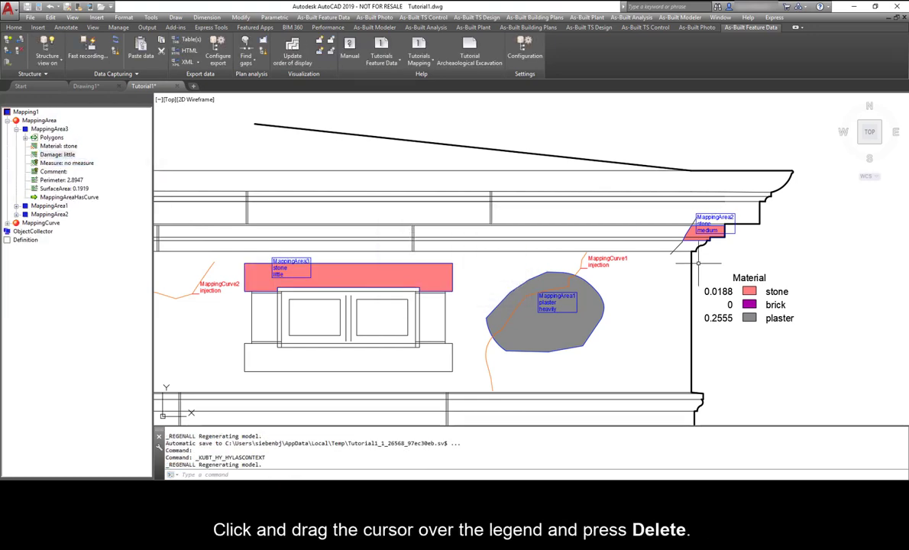
Step: Delete the outdated Material legend and insert a new one from the Material visualization in the same space beside the facade
mouse_move(697, 262)
left_mouse_down()
mouse_move(816, 325)
mouse_move(818, 346)
left_mouse_up()
key("Delete")
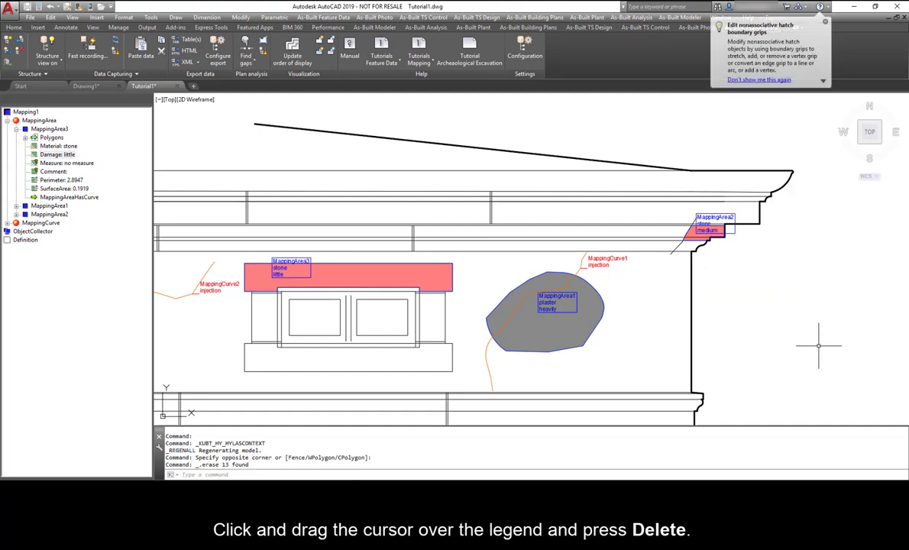
right_click(55, 145)
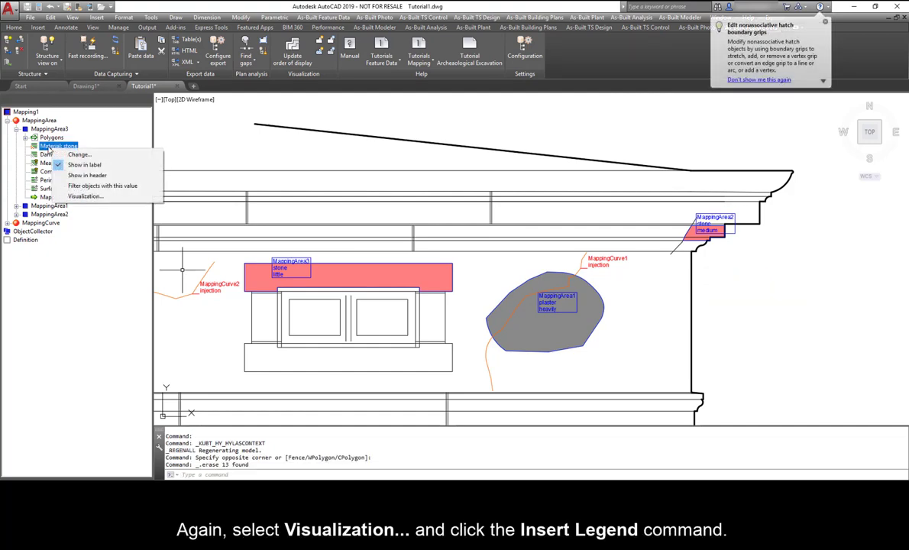
left_click(80, 196)
left_click(454, 325)
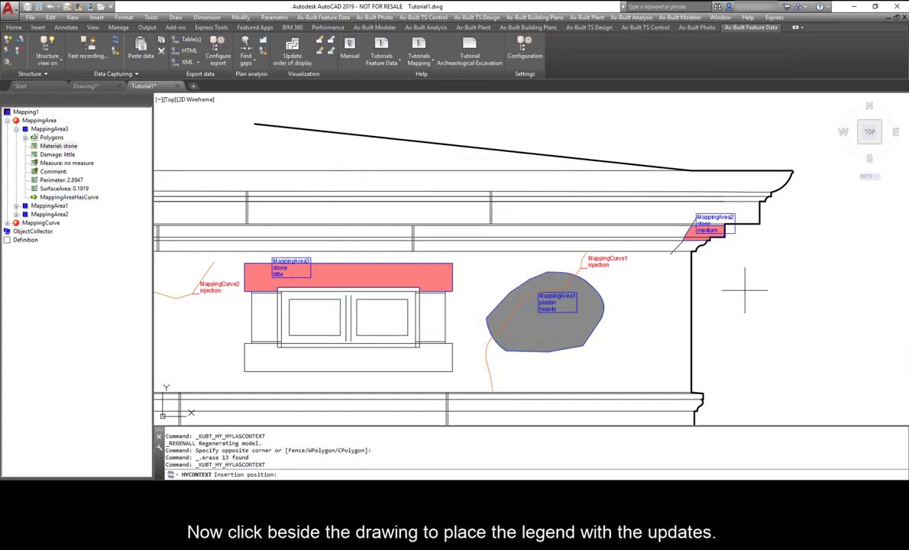
left_click(694, 285)
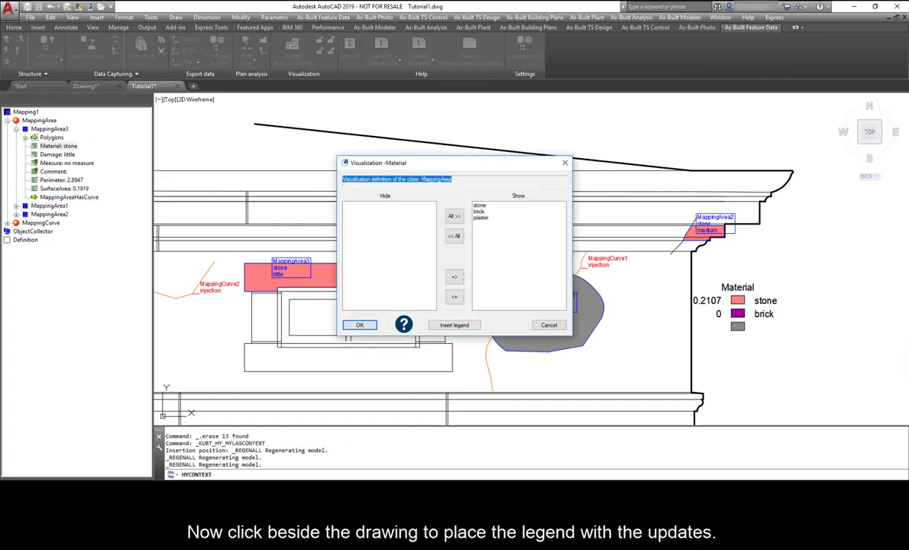
left_click(360, 326)
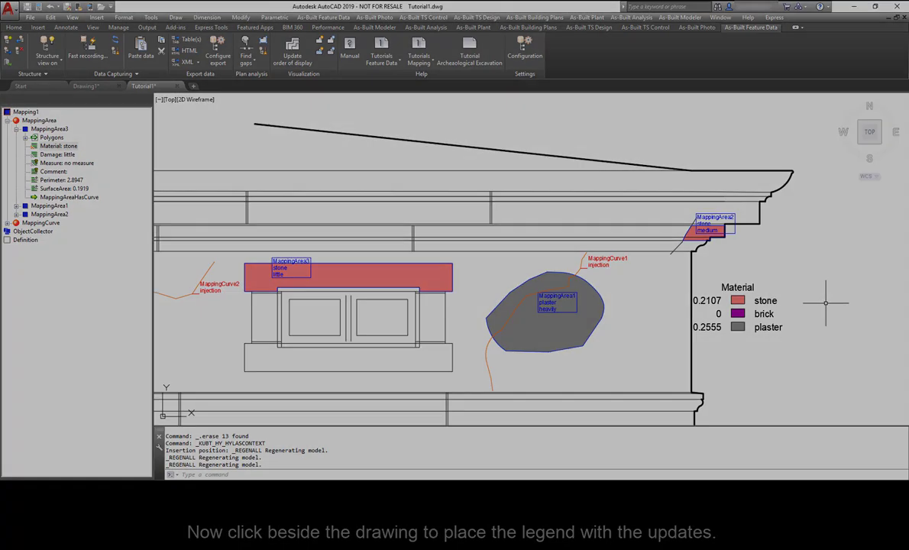